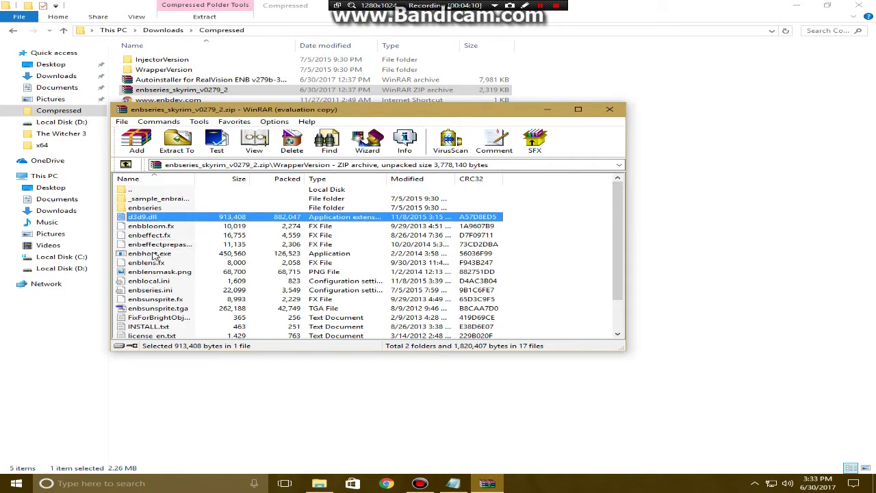
left_click(154, 254, "ctrl")
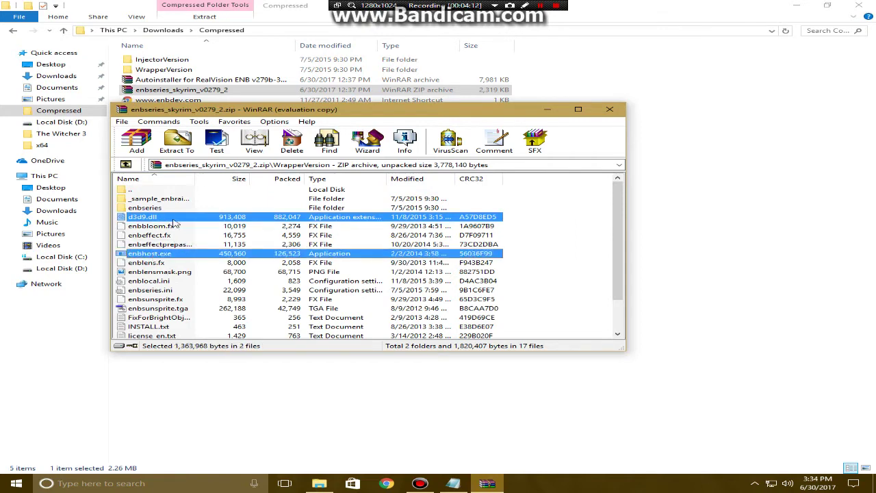
right_click(191, 259)
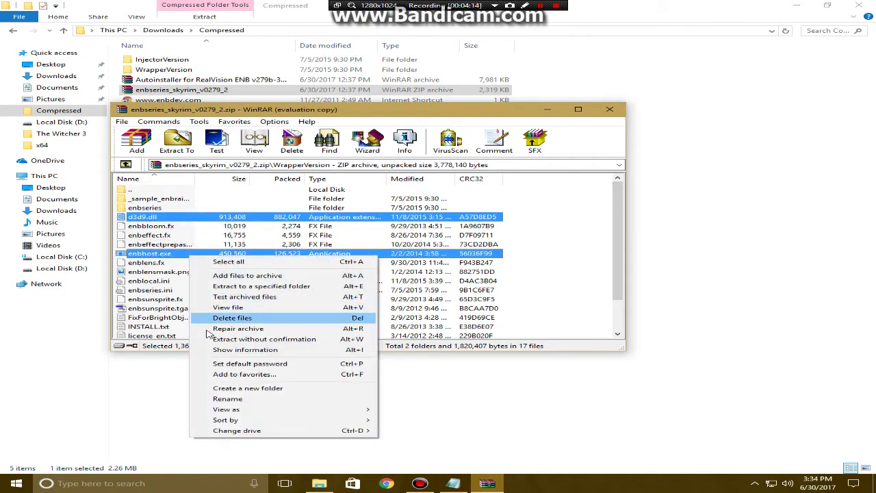
left_click(609, 110)
Step: Copy d3d9.dll and enbhost from the extracted WrapperVersion folder
double_click(162, 70)
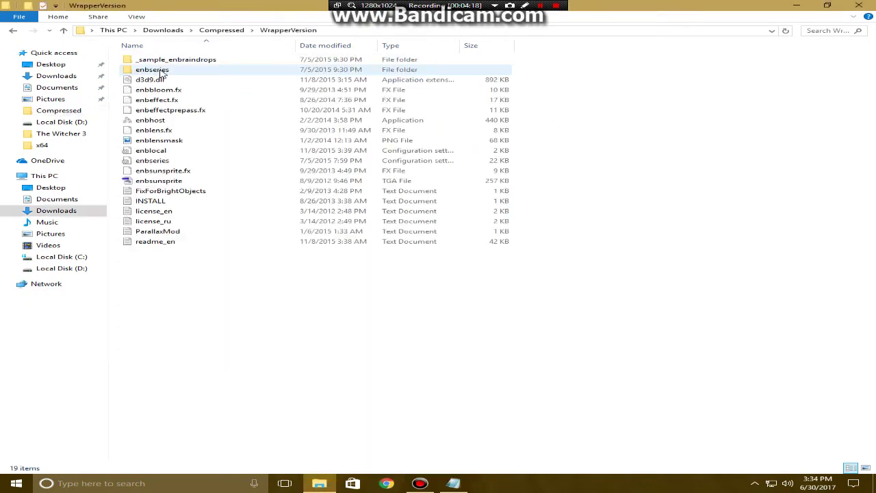
left_click(163, 80)
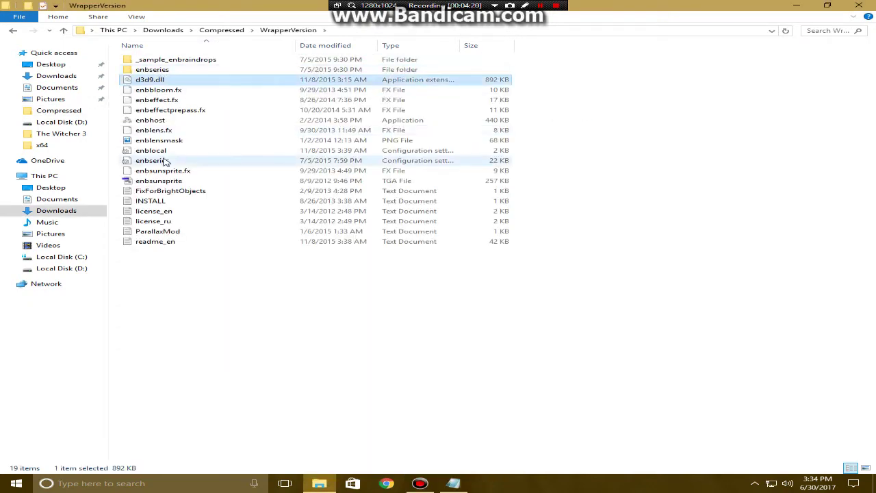
left_click(166, 121)
right_click(166, 122)
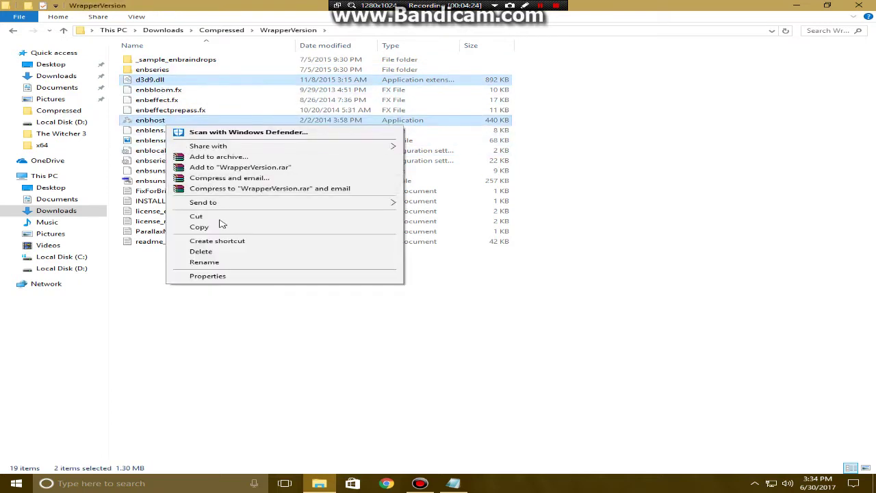
left_click(221, 227)
left_click(240, 301)
Step: Go to the Skyrim - Legendary Edition game folder in C:\Program Files (x86)\R.G. Mechanics
left_click(42, 257)
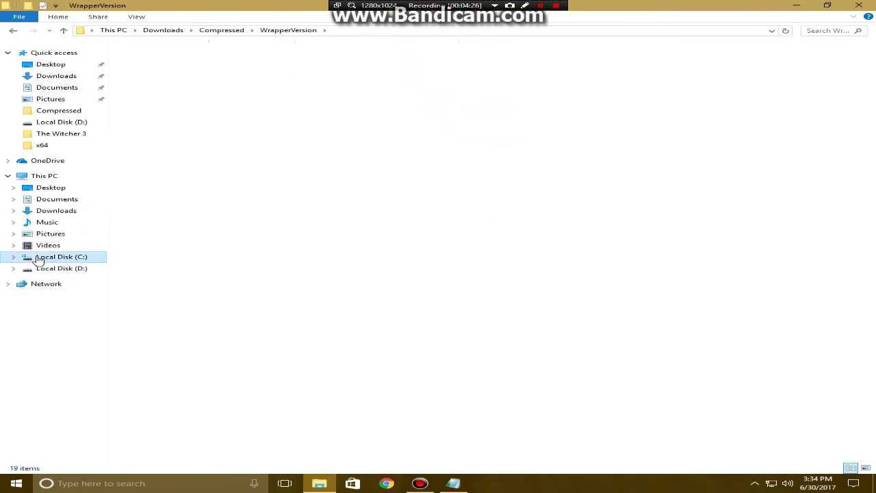
double_click(171, 134)
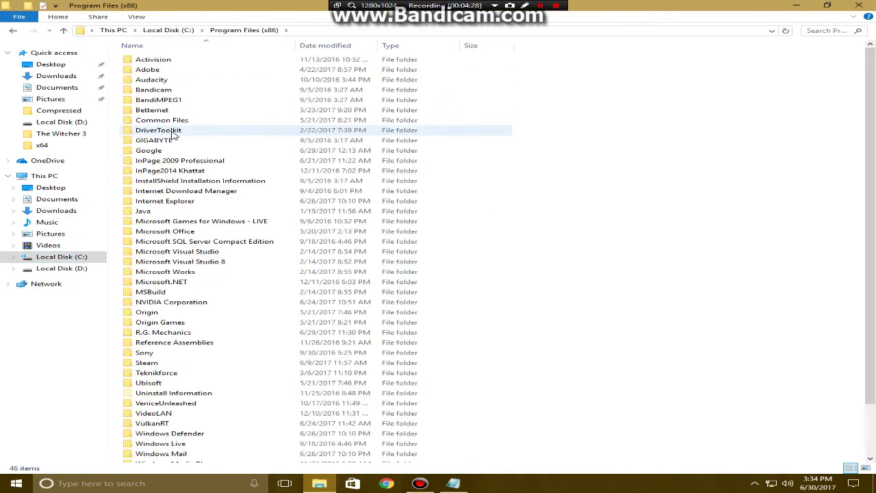
double_click(164, 332)
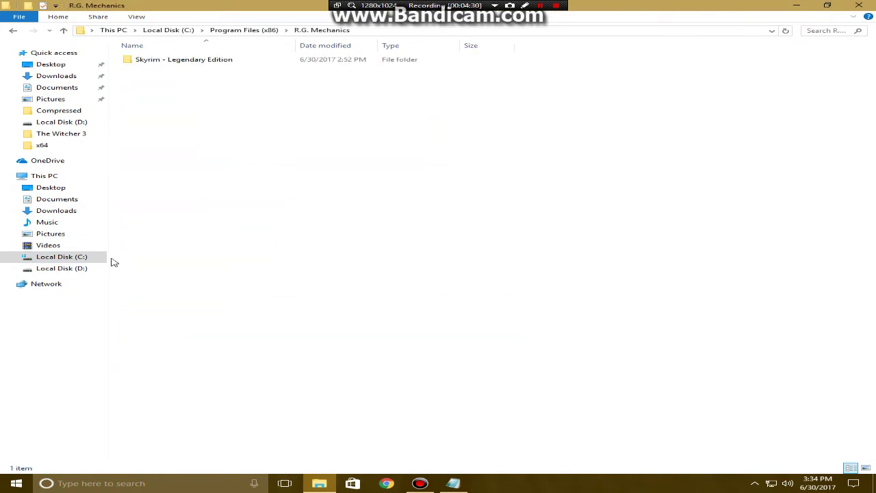
double_click(180, 61)
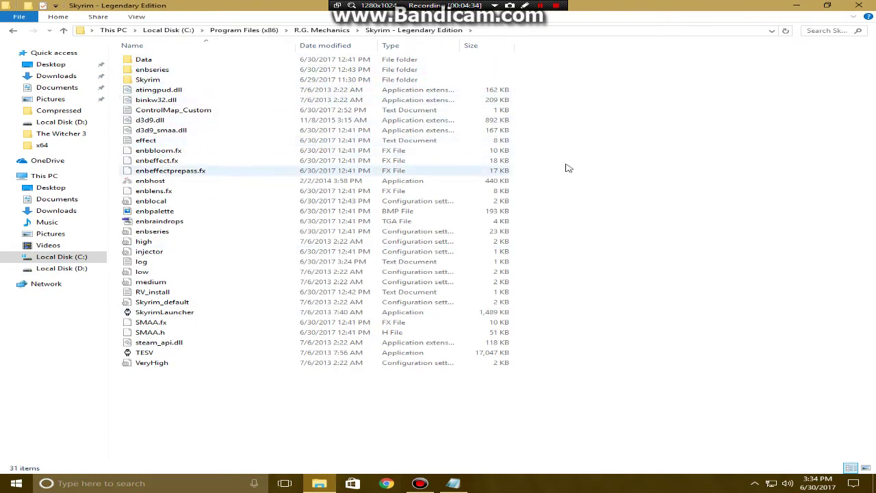
right_click(670, 135)
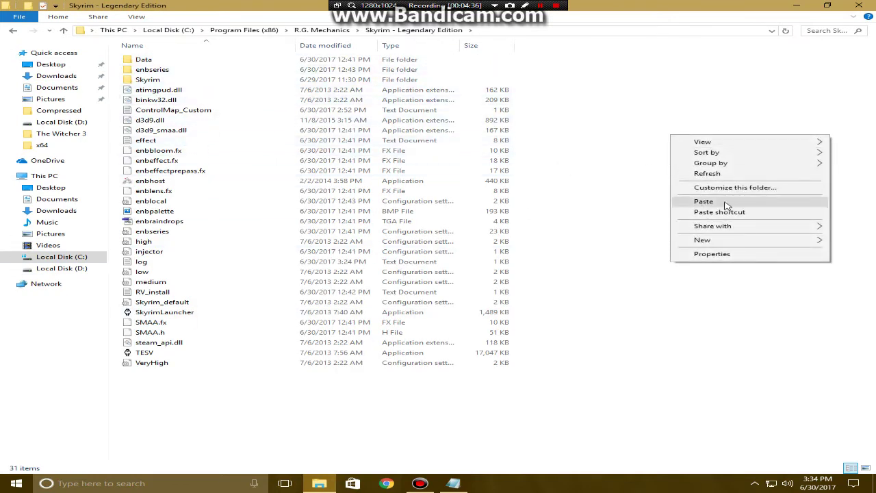
Step: Add the line "paste them here...i already did so not going to do that again" to the Notepad notes and minimize them
left_click(453, 483)
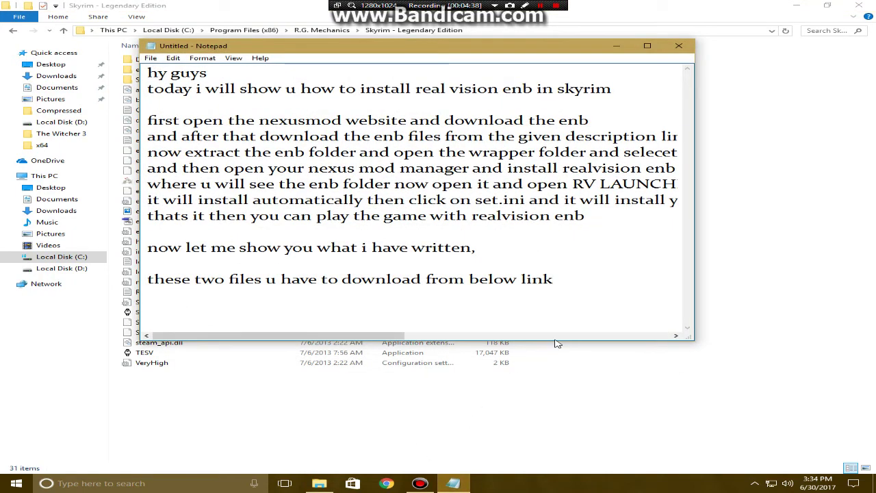
type("paste")
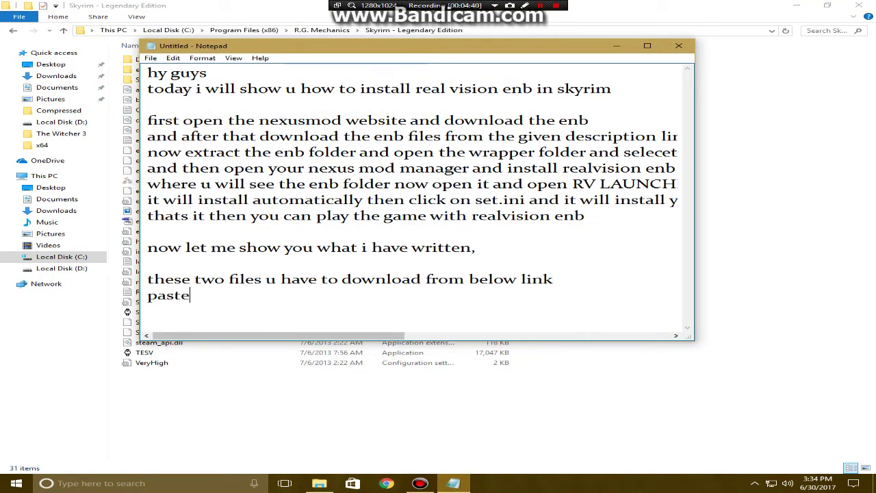
type(" them here")
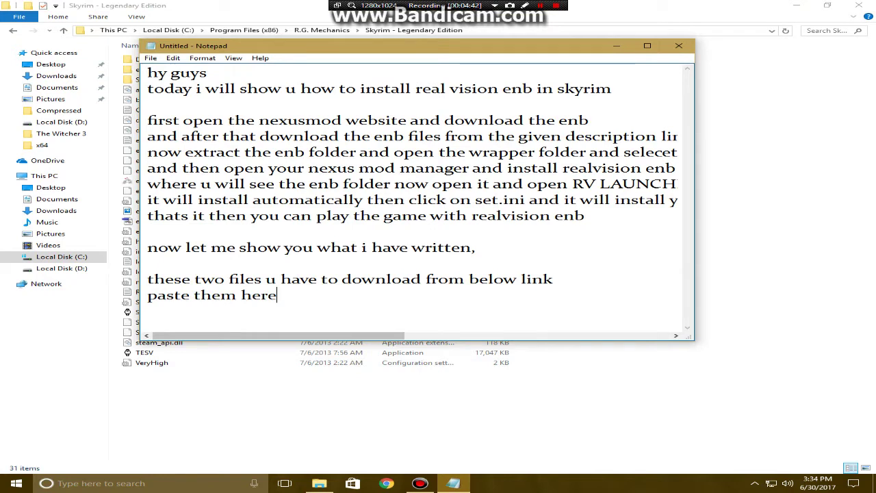
type("...i already did so")
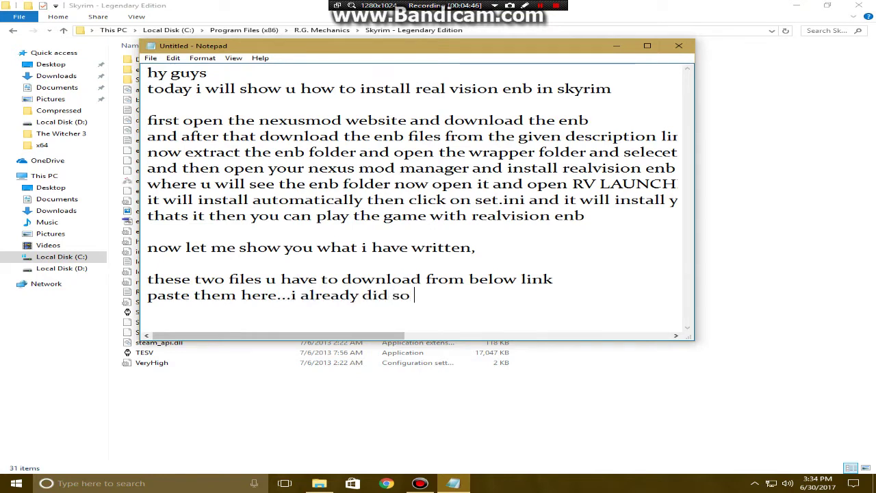
type(" not going to do that again")
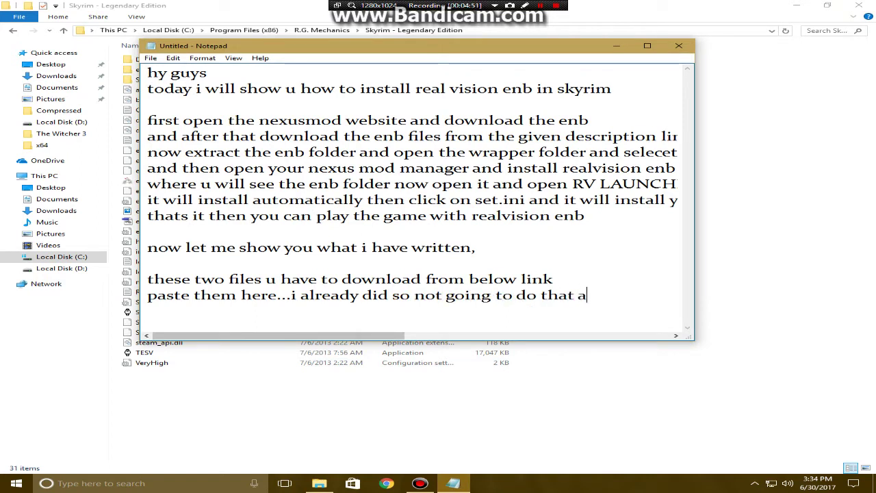
left_click(616, 46)
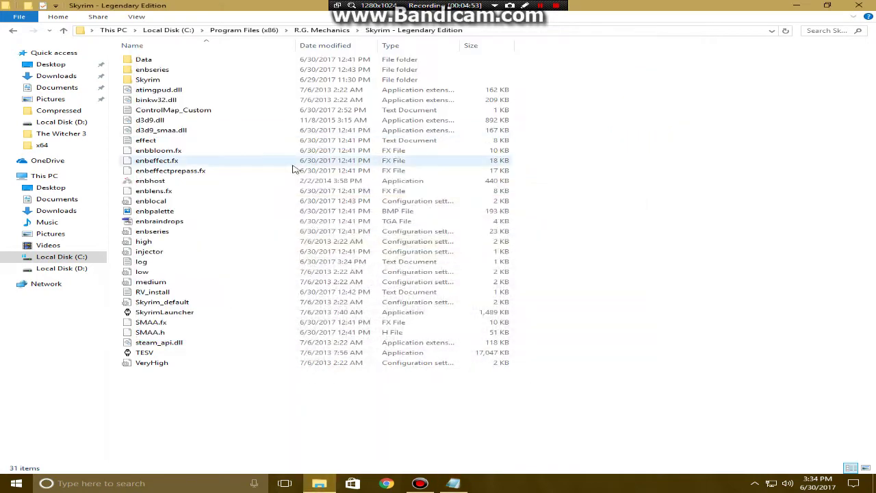
Step: Check the game folder for the d3d9.dll and enbhost files
left_click(174, 121)
left_click(156, 182)
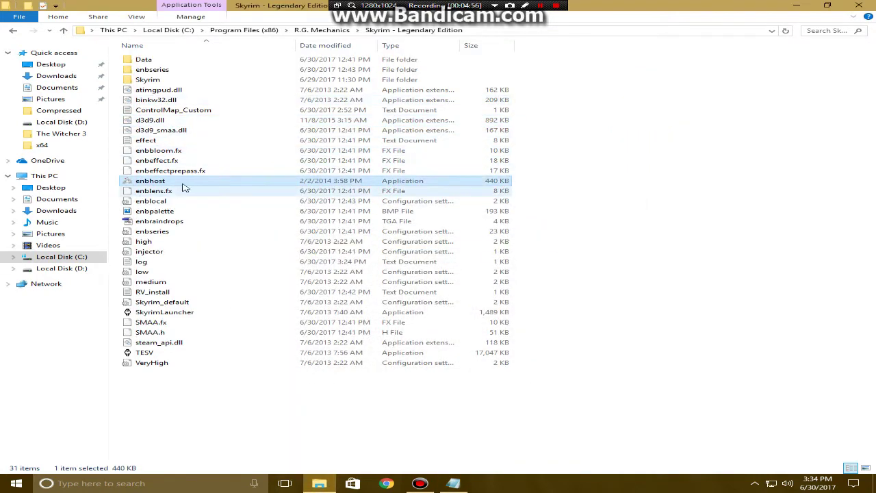
left_click(577, 155)
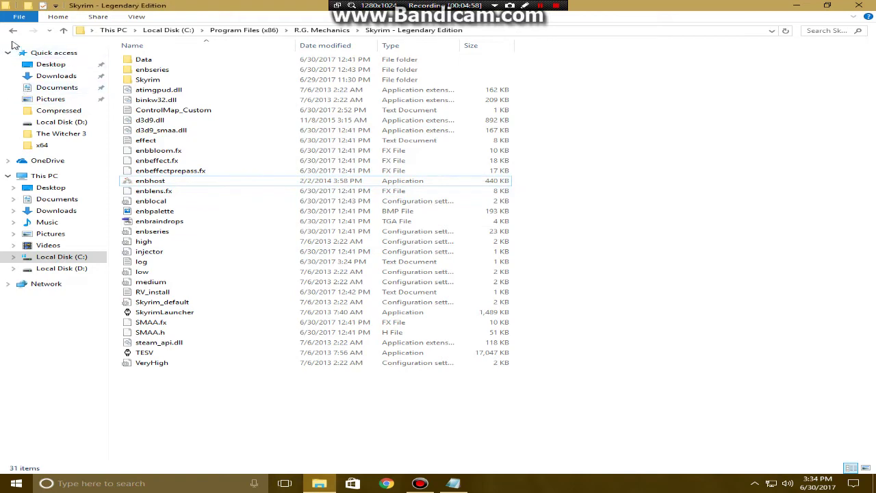
Step: Locate the Autoinstaller for RealVision ENB archive in the Compressed folder of Downloads
left_click(41, 76)
double_click(147, 75)
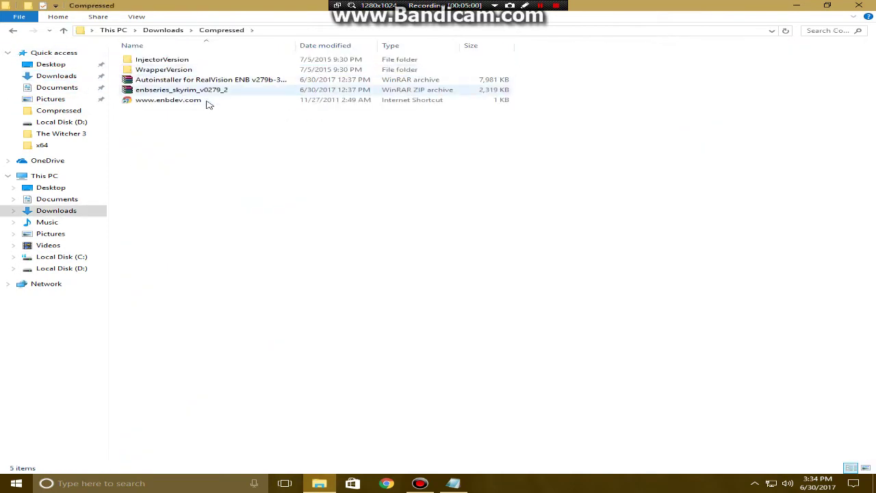
left_click(197, 82)
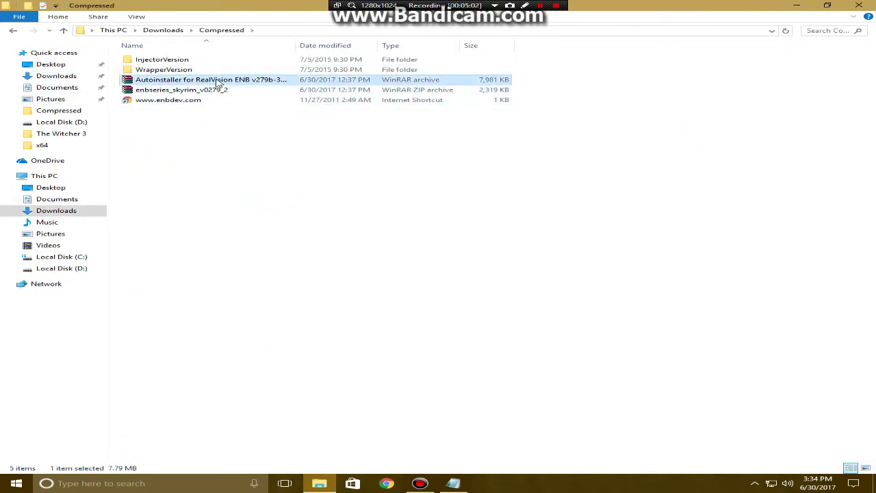
key("super+d")
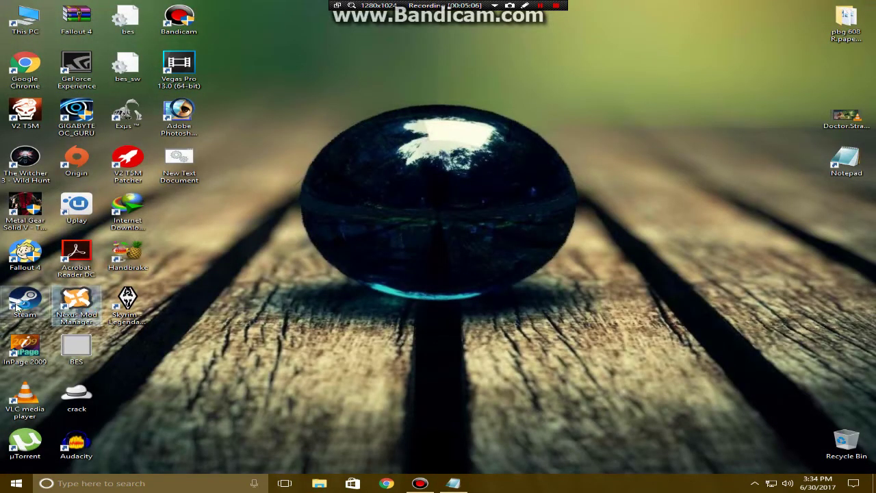
left_click(73, 308)
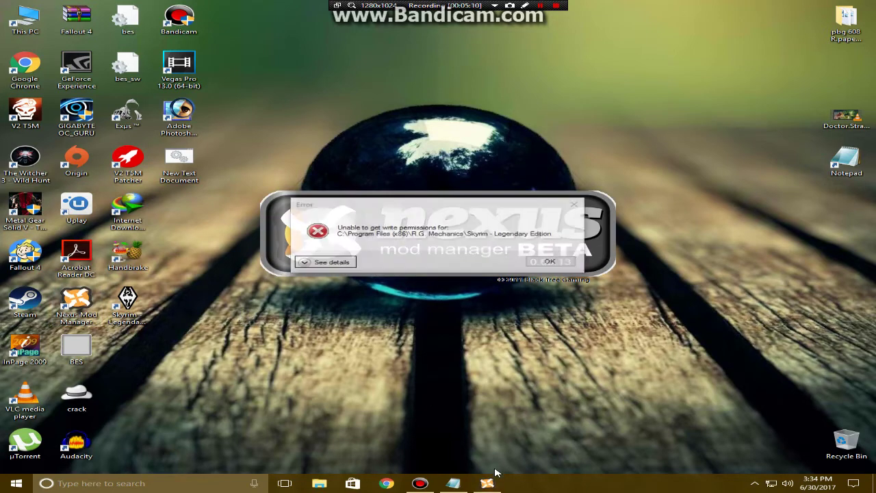
left_click(576, 204)
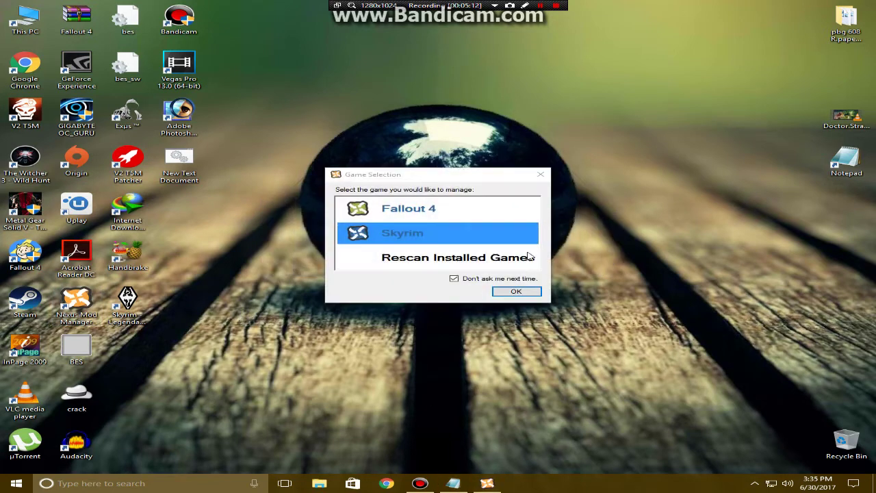
left_click(540, 174)
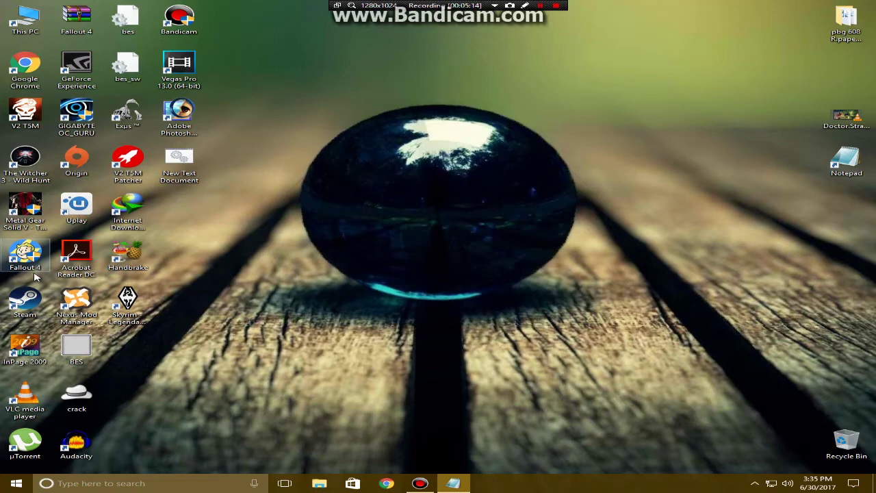
Step: Start Nexus Mod Manager for Skyrim from its desktop shortcut
right_click(88, 301)
left_click(137, 94)
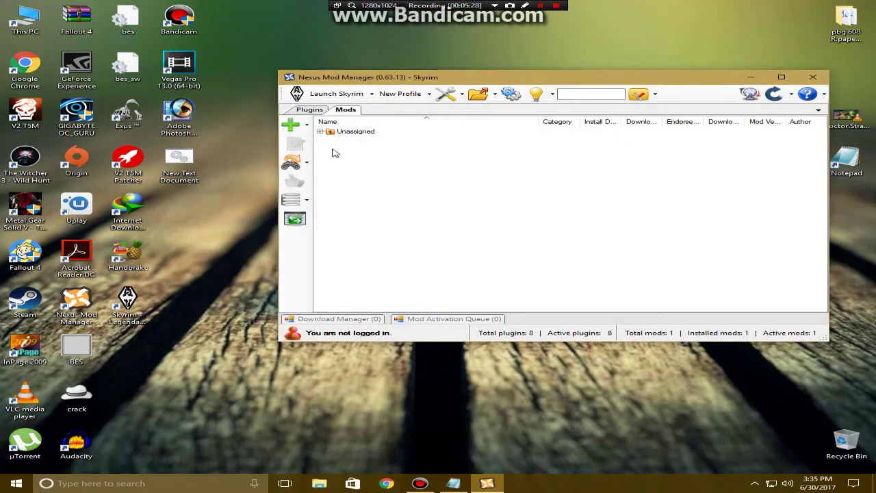
left_click(289, 125)
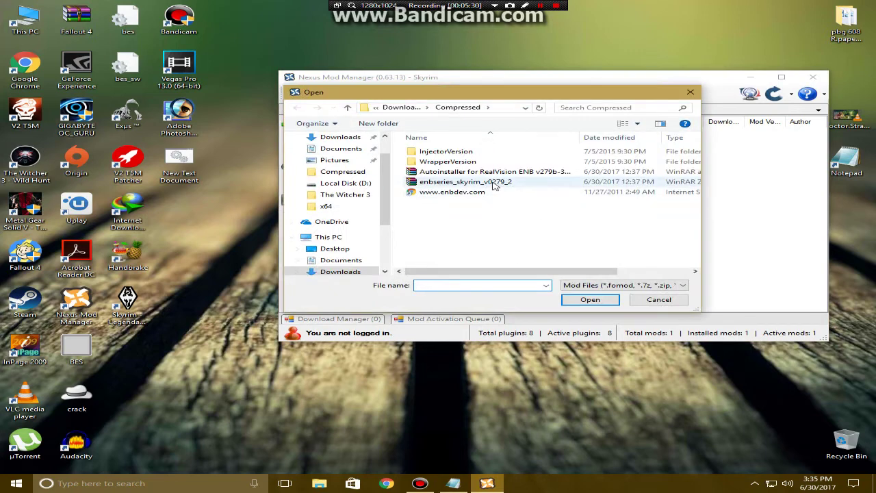
left_click(489, 180)
left_click(465, 172)
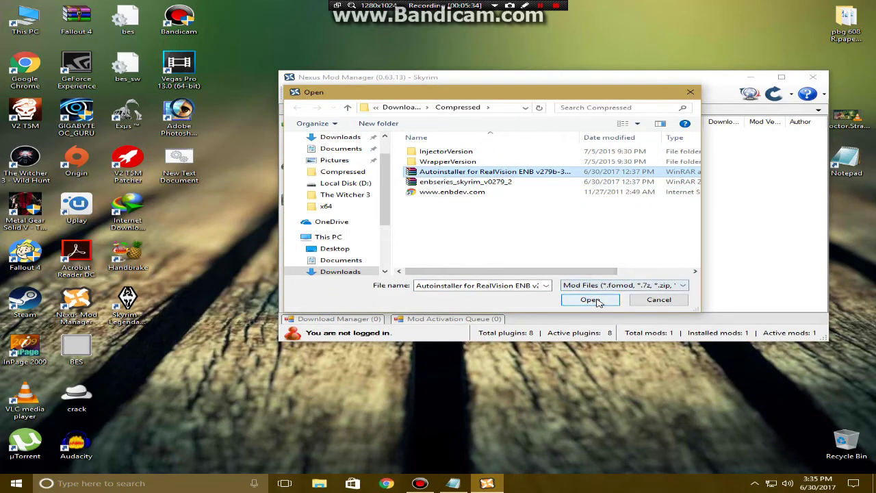
left_click(643, 301)
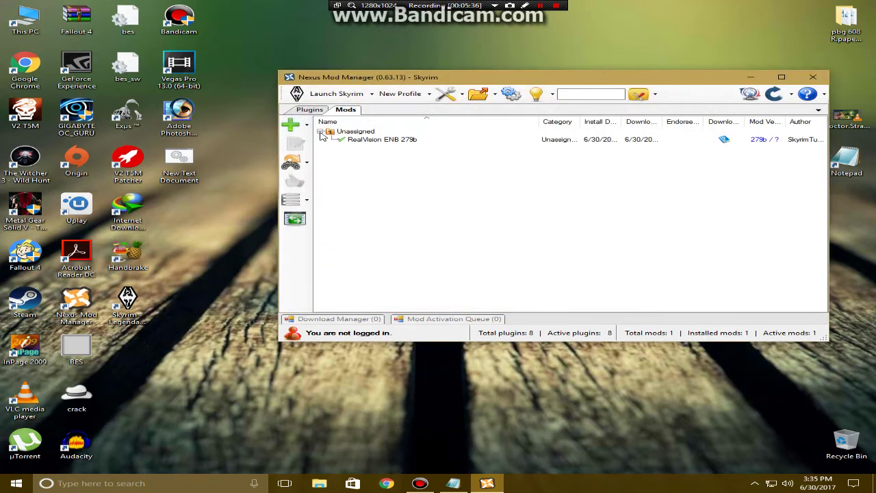
Step: Look at the RealVision ENB 279b mod in the Unassigned category, and close Nexus Mod Manager
left_click(371, 140)
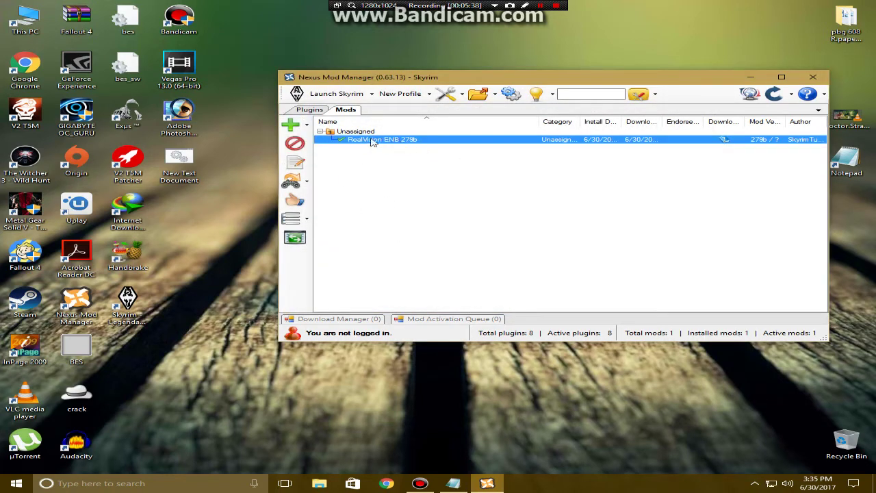
left_click(814, 79)
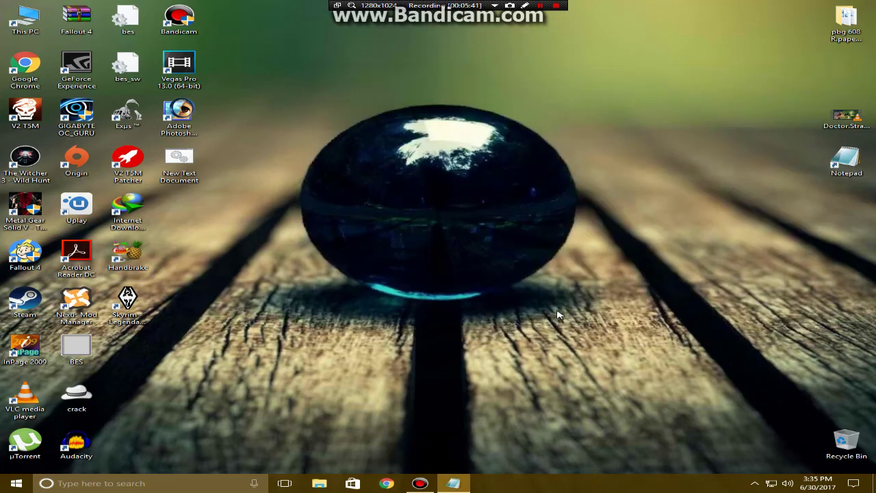
Step: Add the line "once u install it here then go to your data" to the Notepad notes
left_click(469, 484)
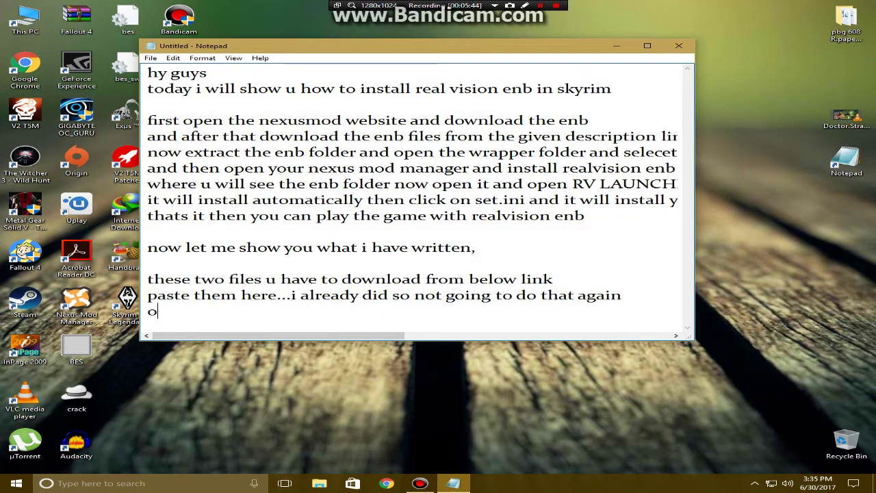
type("nce u inst")
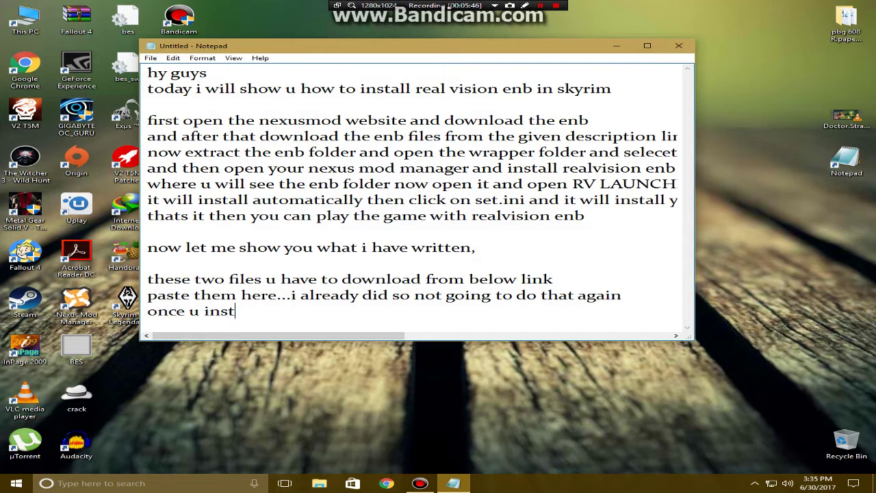
type("all it here then go")
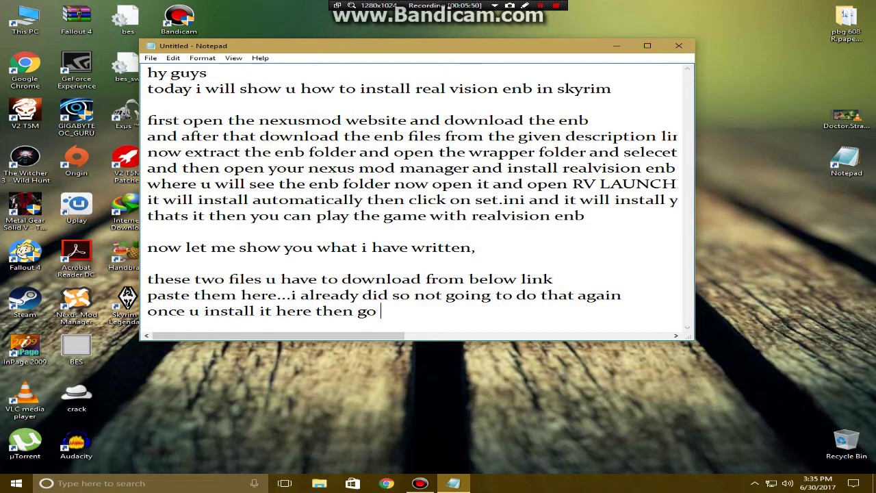
type(" t o")
key("BackSpace")
key("BackSpace")
type("o ")
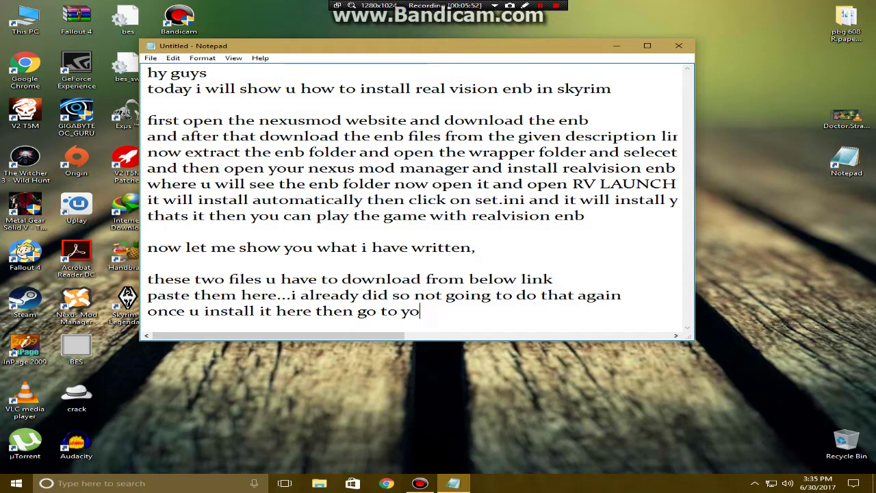
type("your data")
Step: Open the Skyrim - Legendary Edition folder inside Program Files (x86) > R.G. Mechanics on Local Disk (C:) in File Explorer
left_click(319, 483)
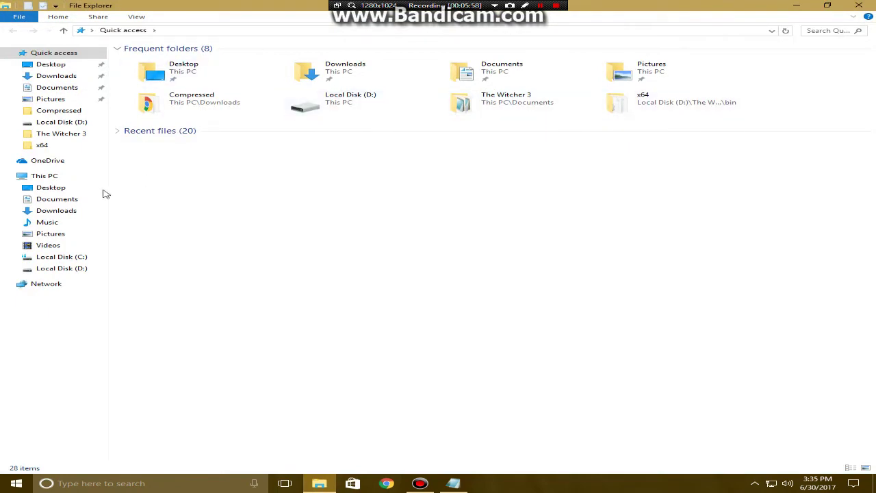
left_click(62, 257)
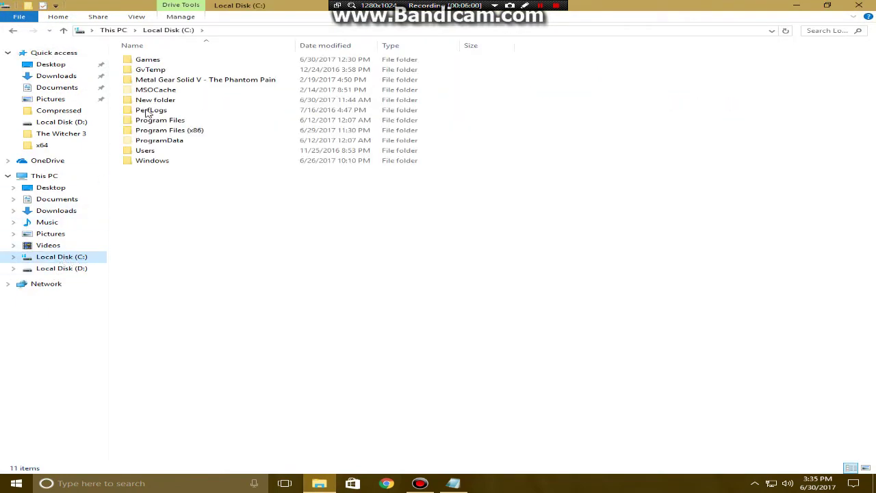
double_click(186, 135)
scroll(201, 247, "down", 2)
scroll(197, 373, "up", 1)
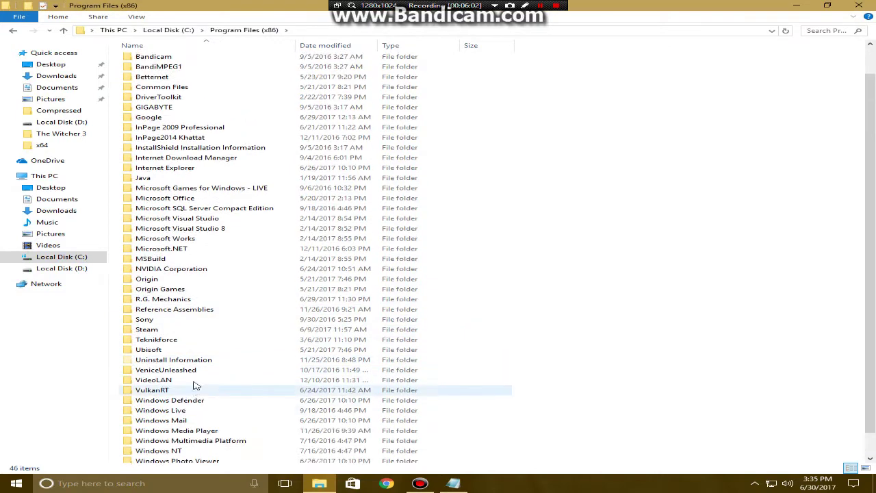
scroll(197, 343, "up", 1)
scroll(189, 221, "down", 2)
scroll(184, 347, "up", 1)
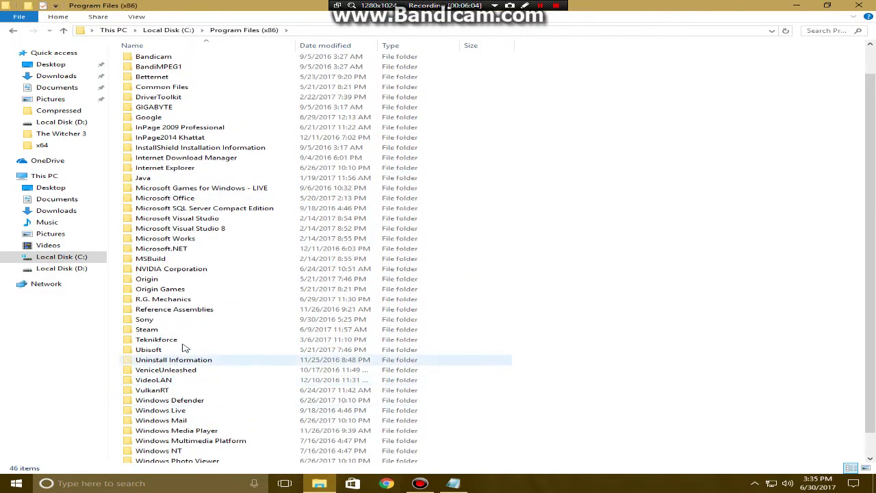
double_click(176, 299)
double_click(179, 59)
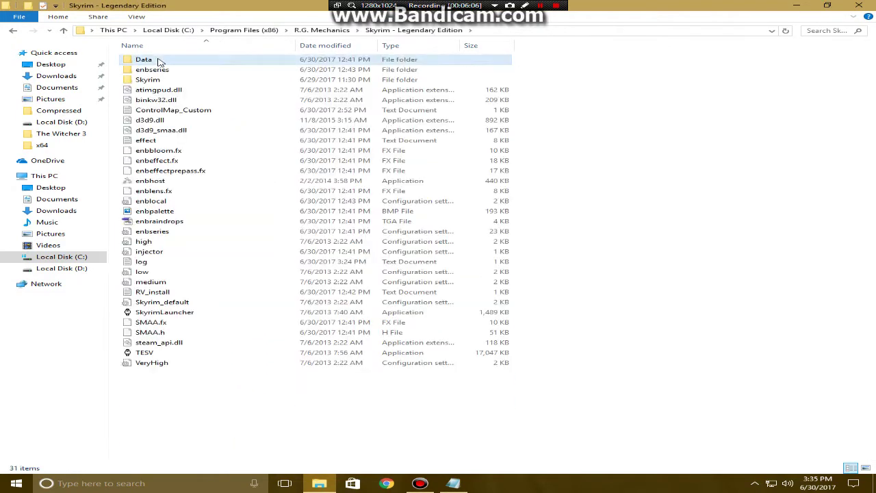
Step: Open the game's Data folder and select the RealVision_ENB_files folder
left_click(158, 61)
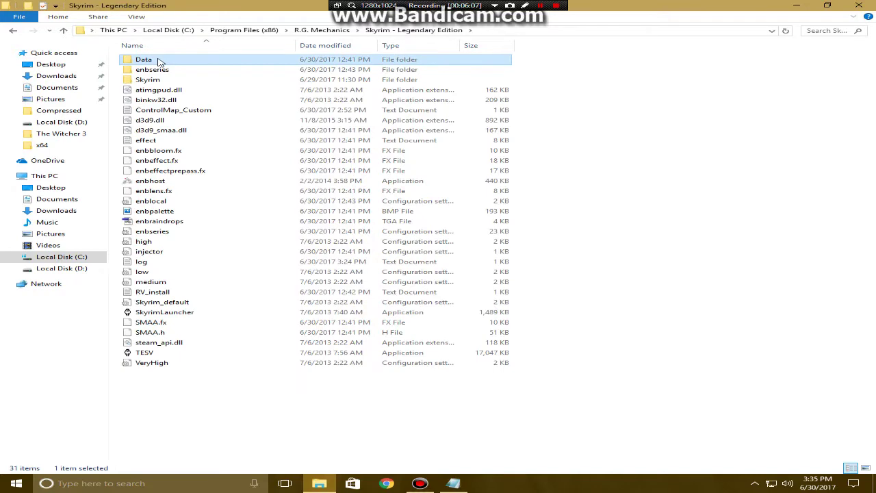
double_click(366, 60)
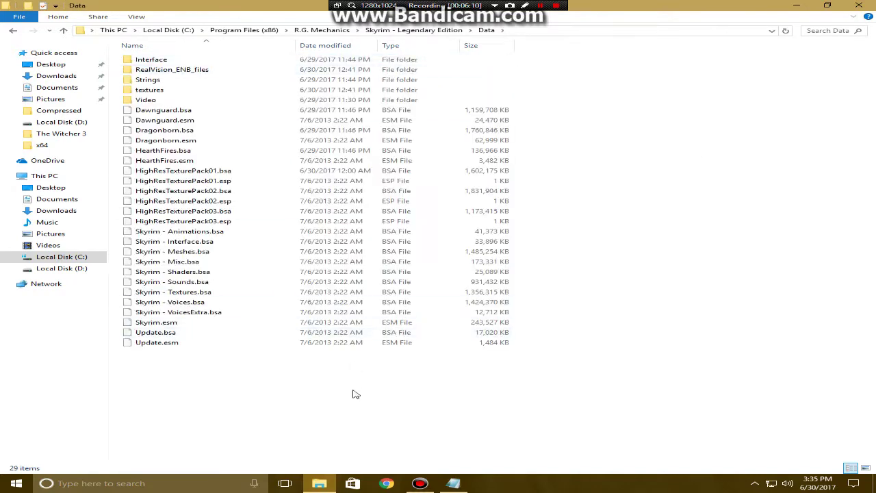
left_click(193, 70)
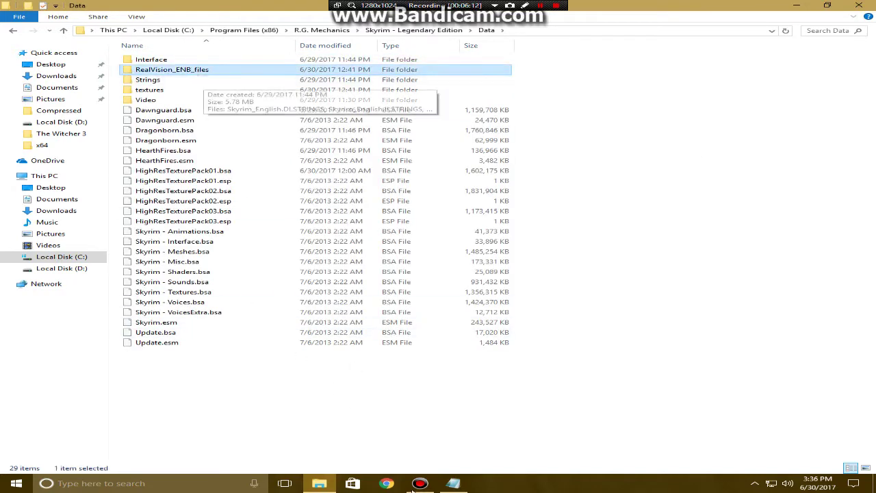
Step: Switch to Notepad, move its window clear of the selected folder, and add the line "you will see this folder here"
left_click(455, 484)
key("Return")
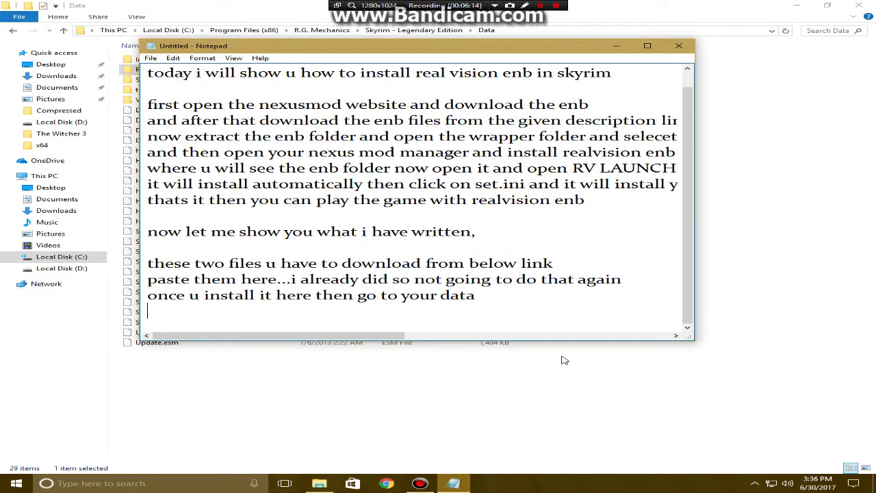
left_click_drag(363, 48, 414, 114)
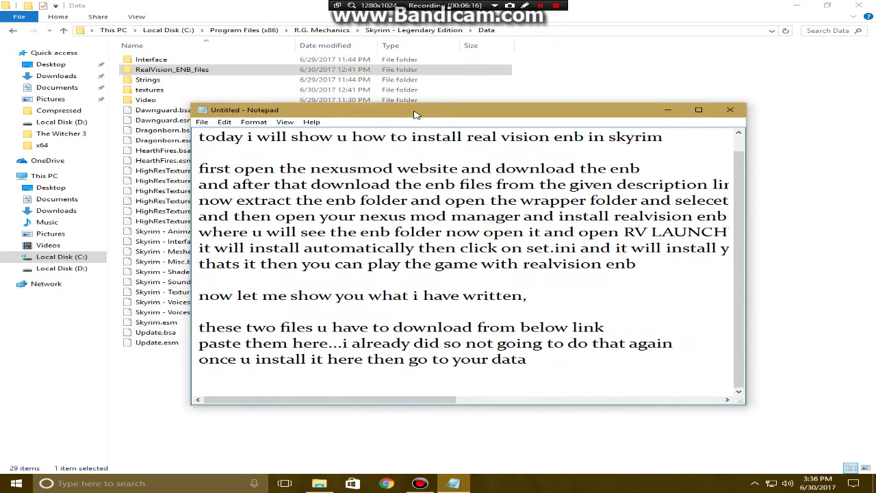
type("you will see this folder here")
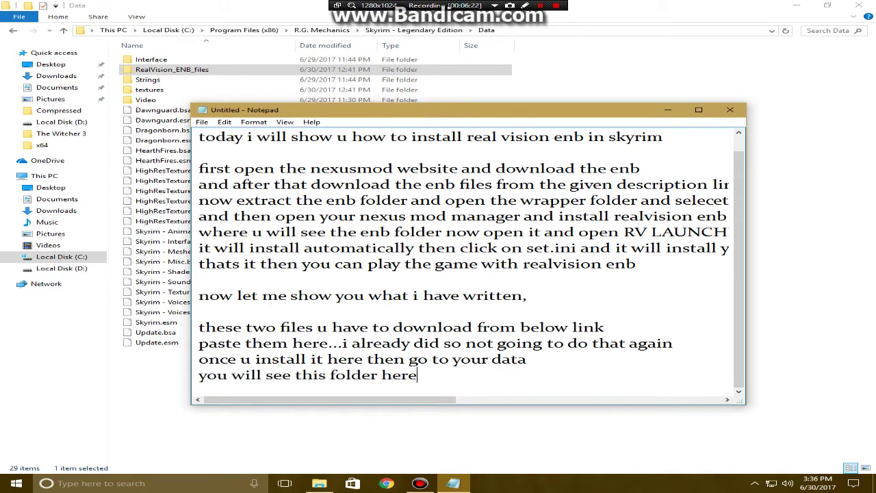
Step: Open the RealVision_ENB_files folder and run RV_launcher as administrator to reach its install option
double_click(189, 70)
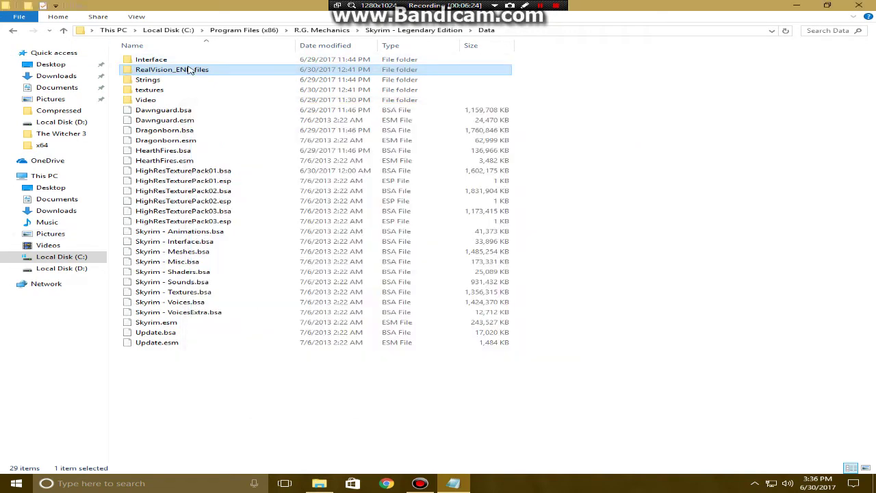
left_click(189, 70)
left_click(313, 372)
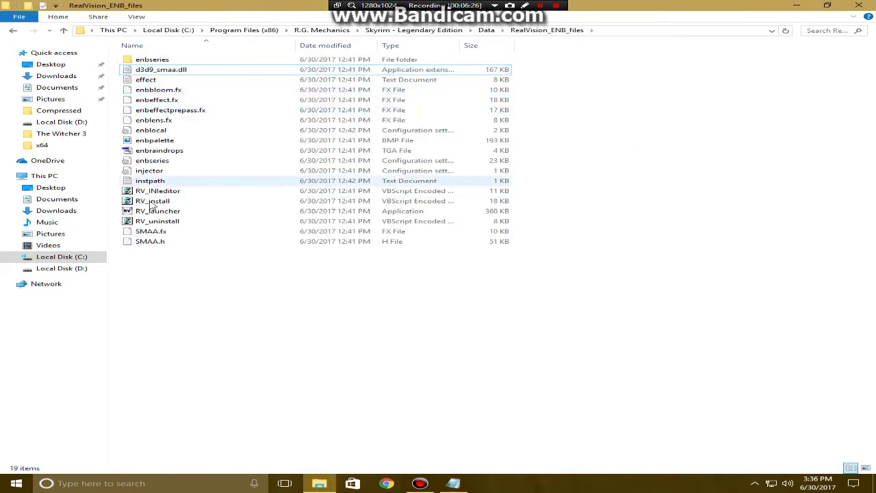
left_click(164, 215)
right_click(139, 215)
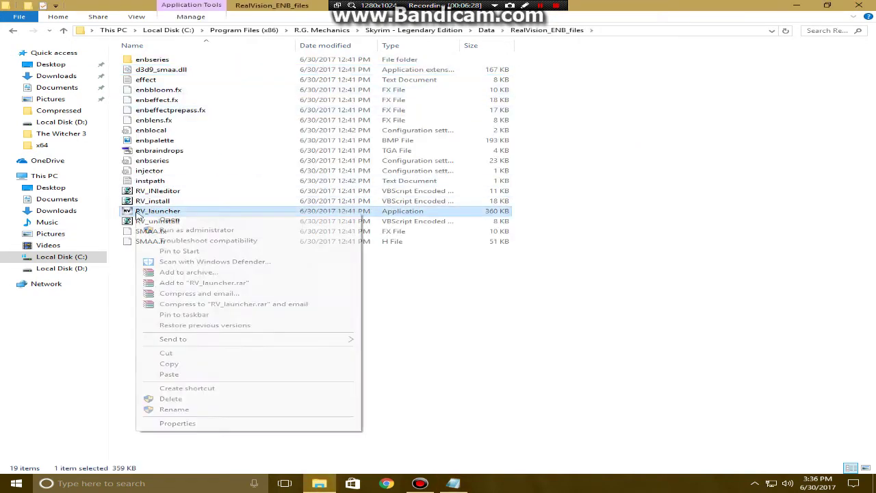
left_click(214, 230)
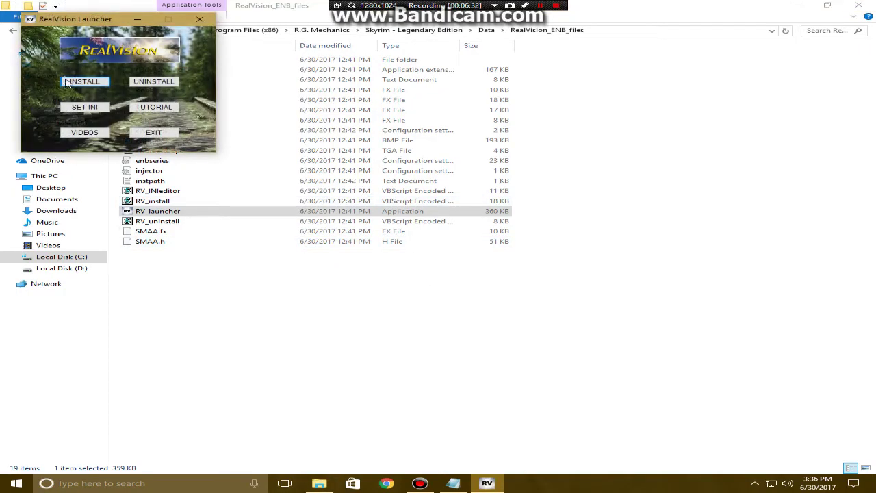
left_click(85, 82)
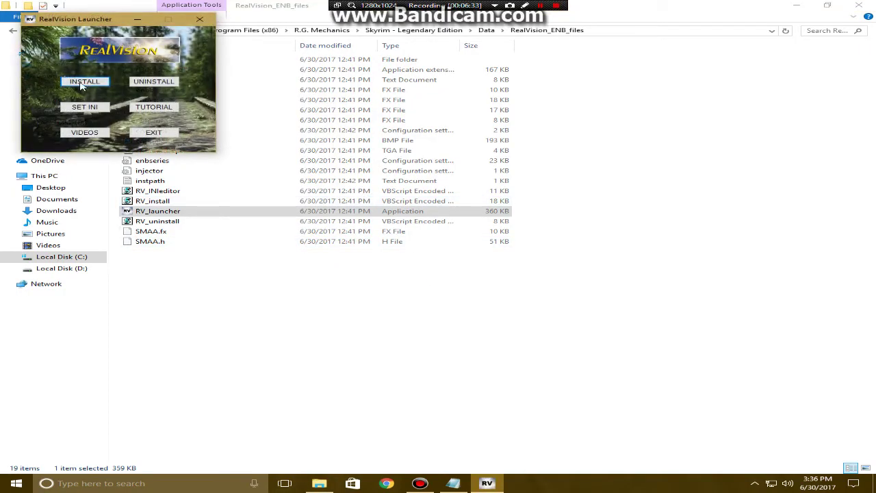
Step: Add the line "click install and it will be installed into your game" to the Notepad notes
left_click(465, 485)
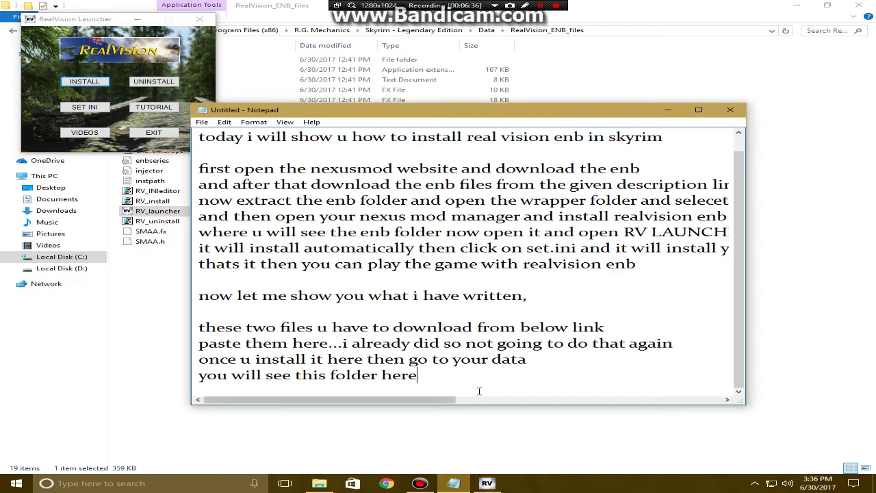
key("Return")
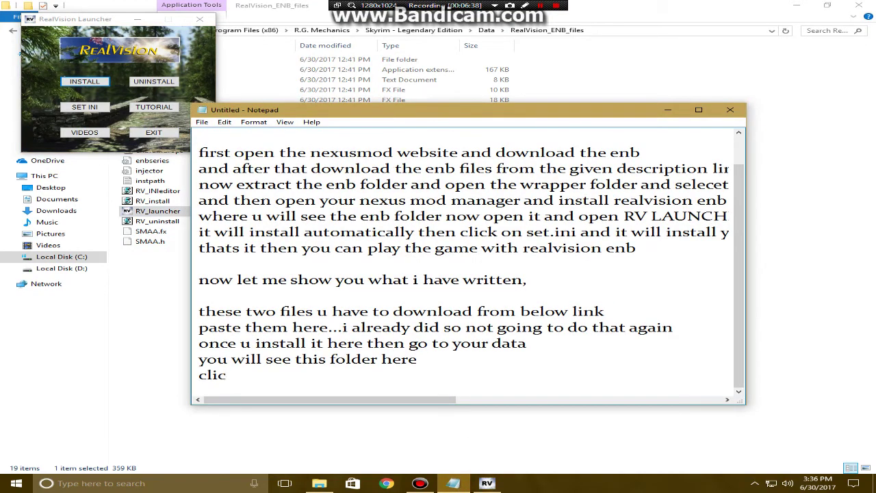
type("click install and it will")
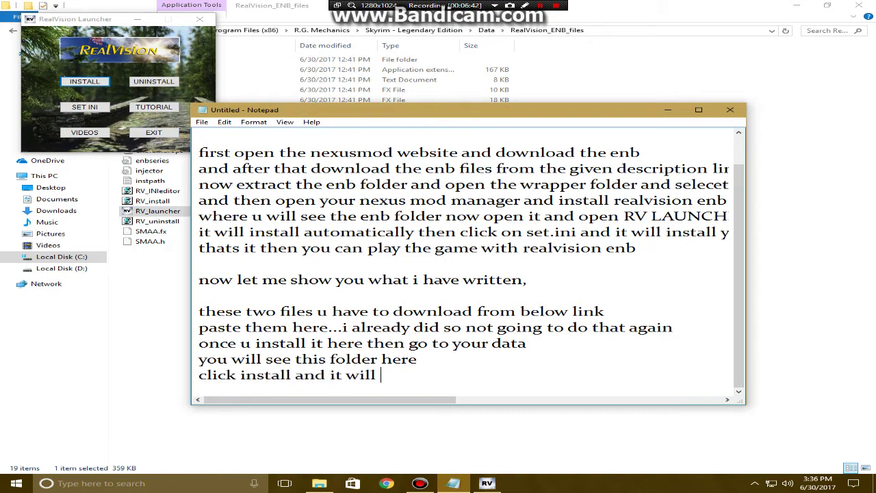
type(" be installed into ")
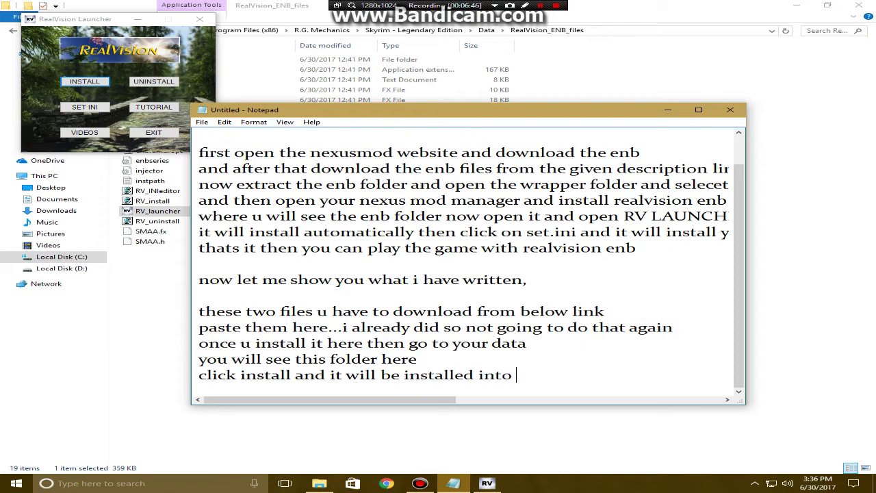
type("your game")
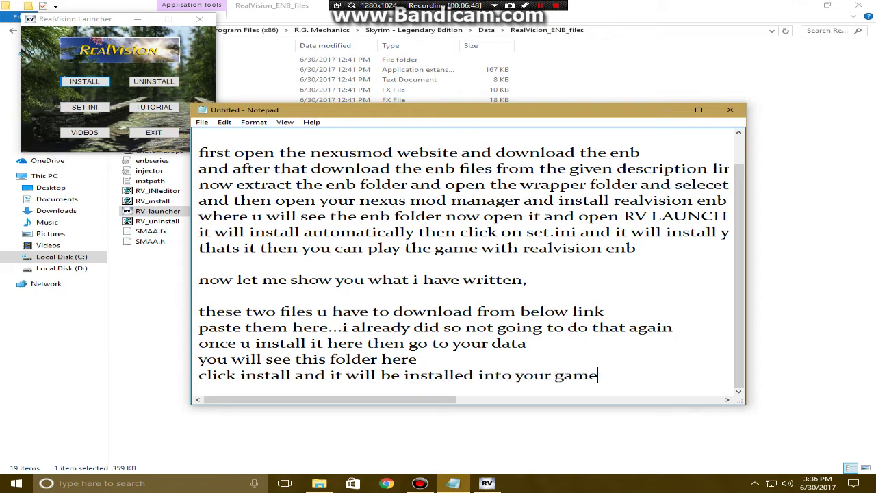
Step: Add the line "after that click on SET INI and then press yes" to the notes
key("Return")
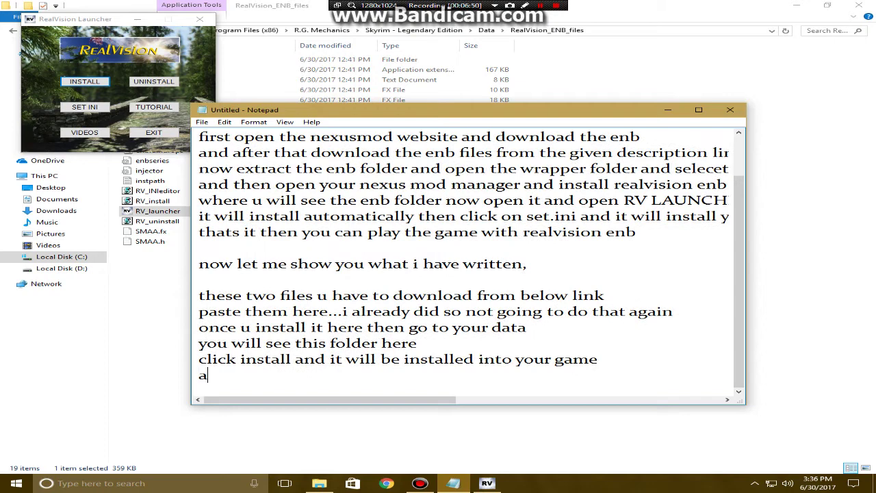
type("after that clic")
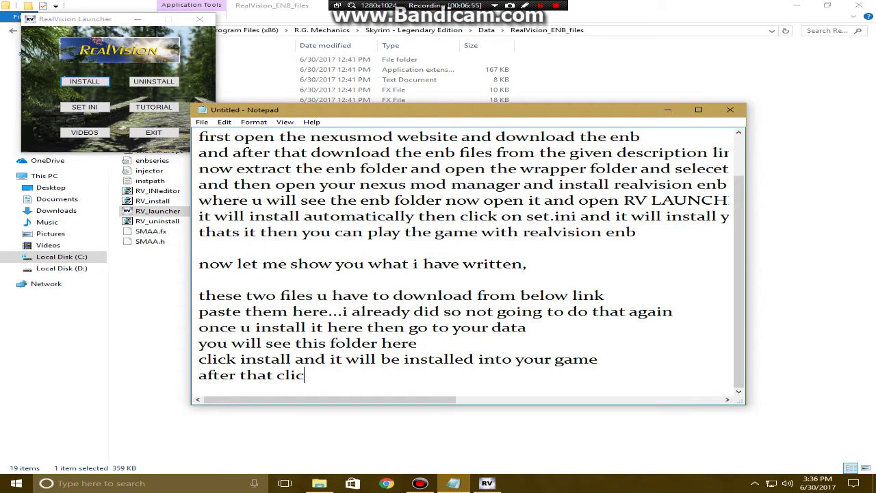
type("k on SET INI an")
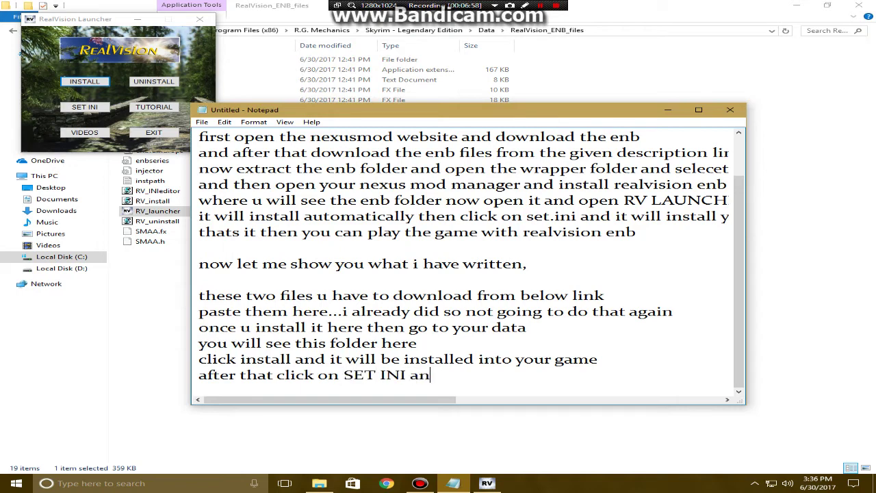
type("d then press y")
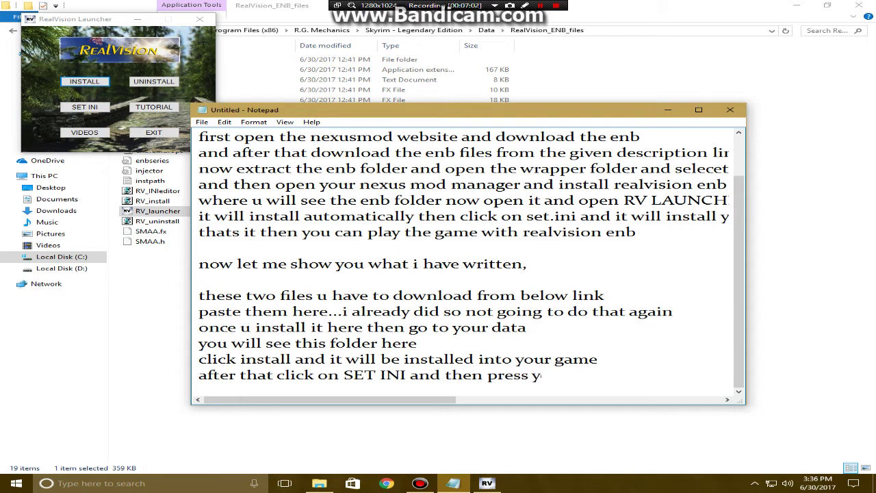
type("es")
Step: Leave a blank line in the notes and add "thats it ...now let me show you the game"
key("Return")
key("Return")
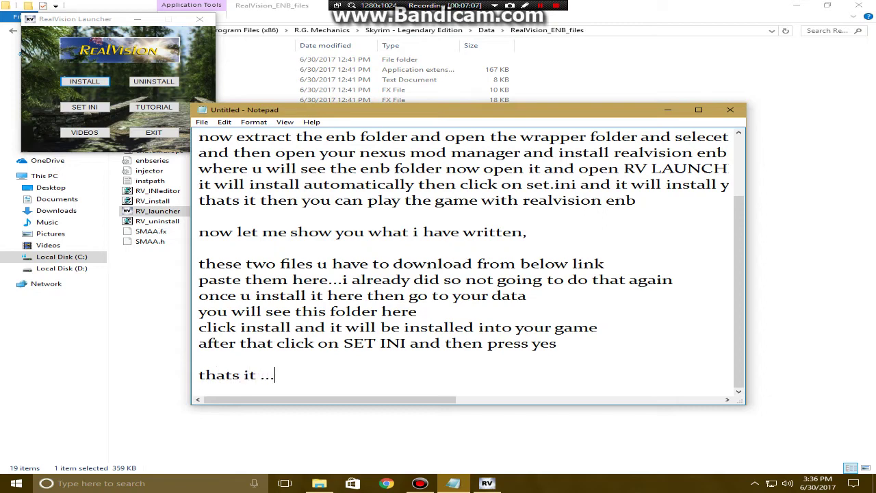
type("thats it ...now let m")
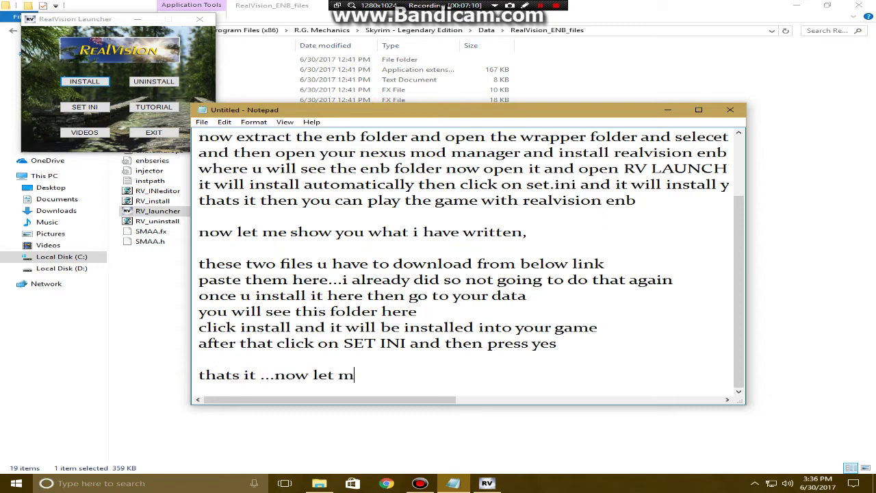
type("e show yo")
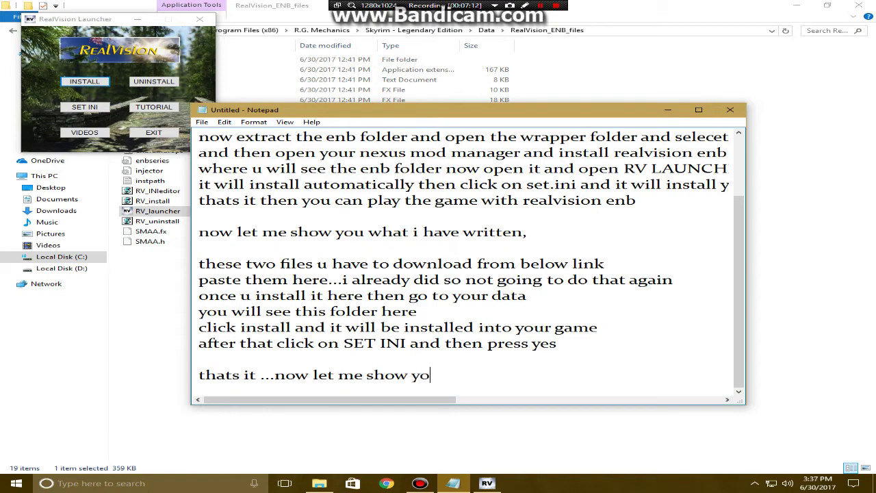
type("u the game")
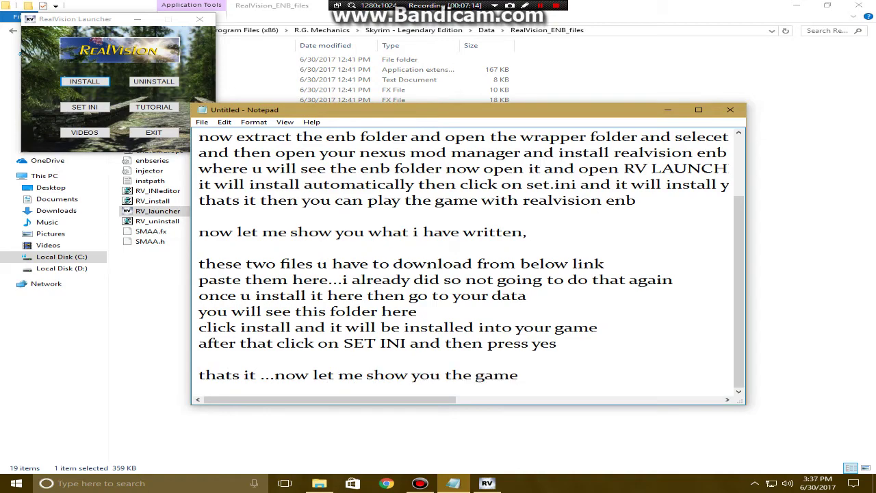
Step: Close File Explorer and the RealVision Launcher, and minimize Notepad to clear the desktop
left_click(859, 5)
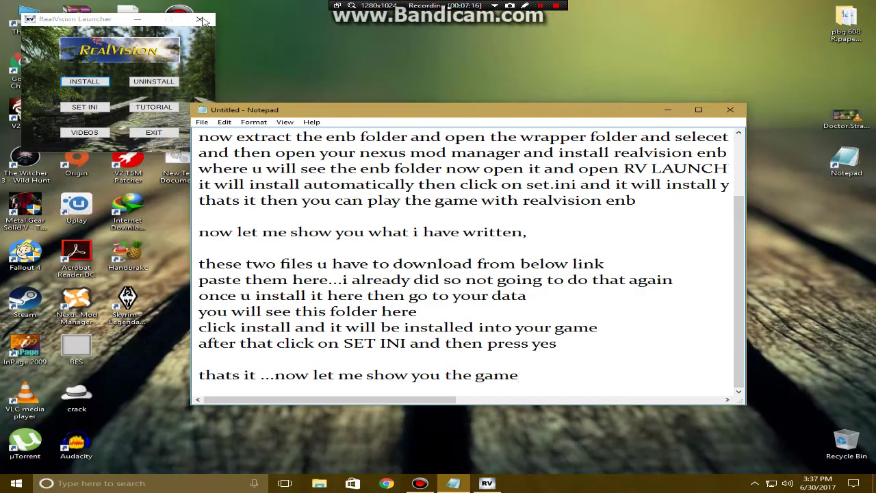
left_click(127, 301)
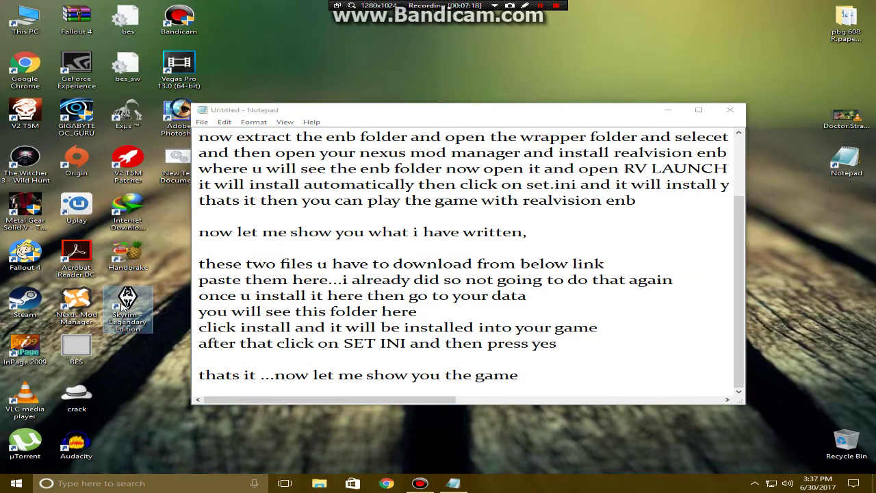
left_click(669, 110)
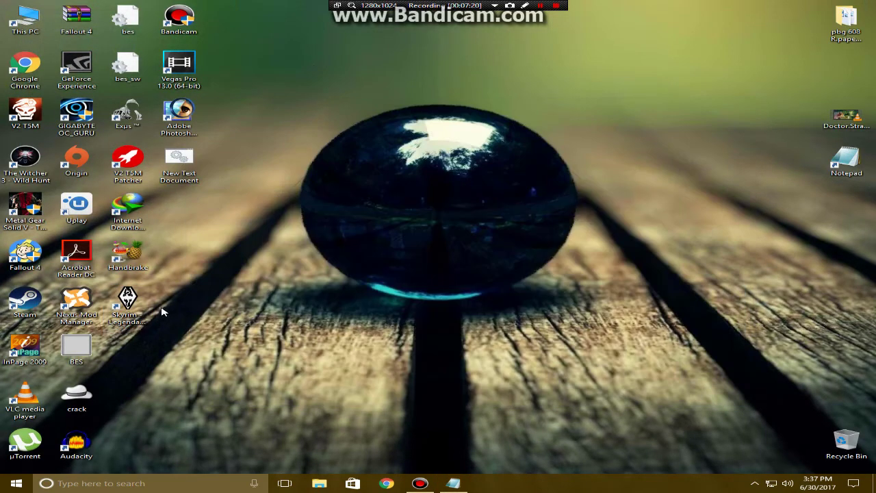
Step: Run the Skyrim - Legendary Edition desktop shortcut as administrator and look through the resolution choices in Skyrim Options
right_click(133, 313)
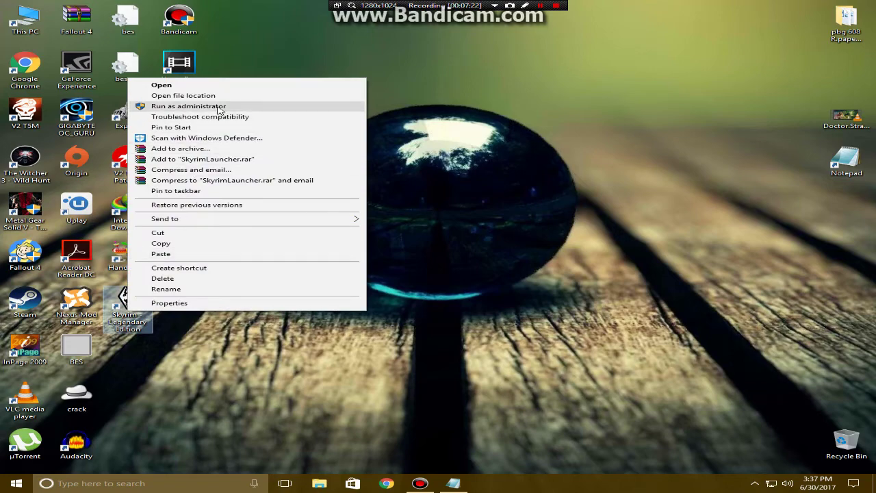
left_click(219, 107)
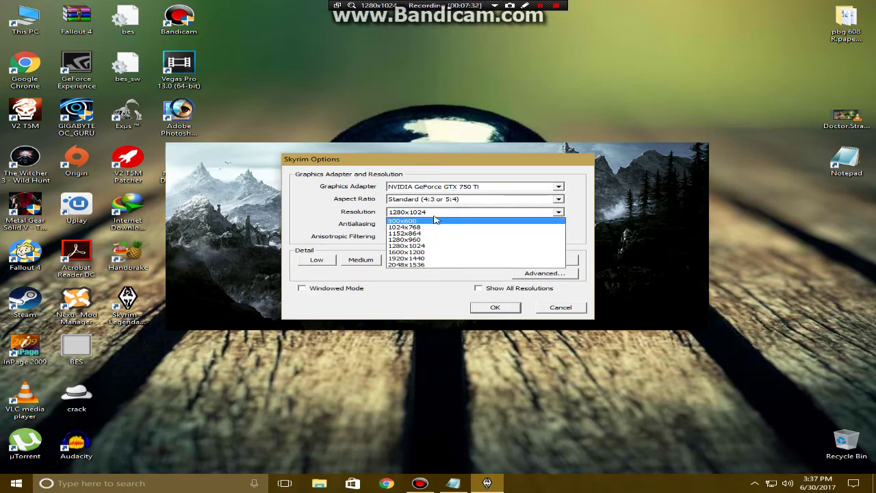
left_click(455, 213)
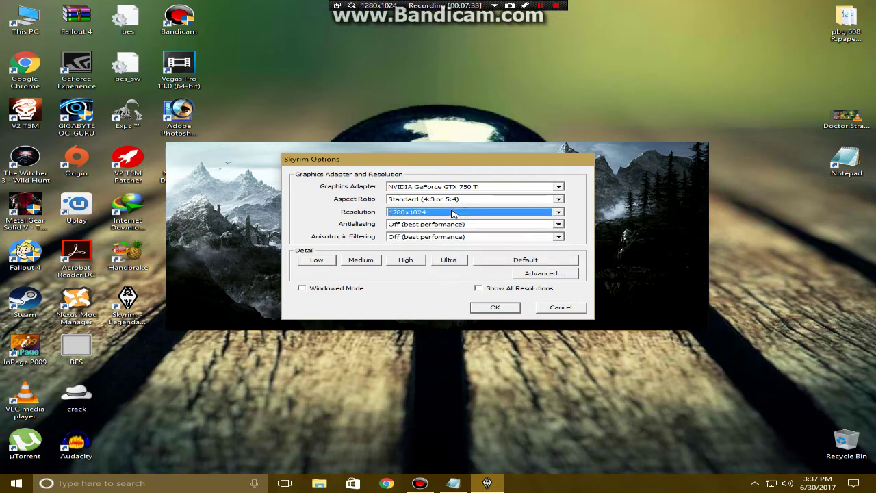
Step: Enable windowed mode in Skyrim Options
left_click(304, 288)
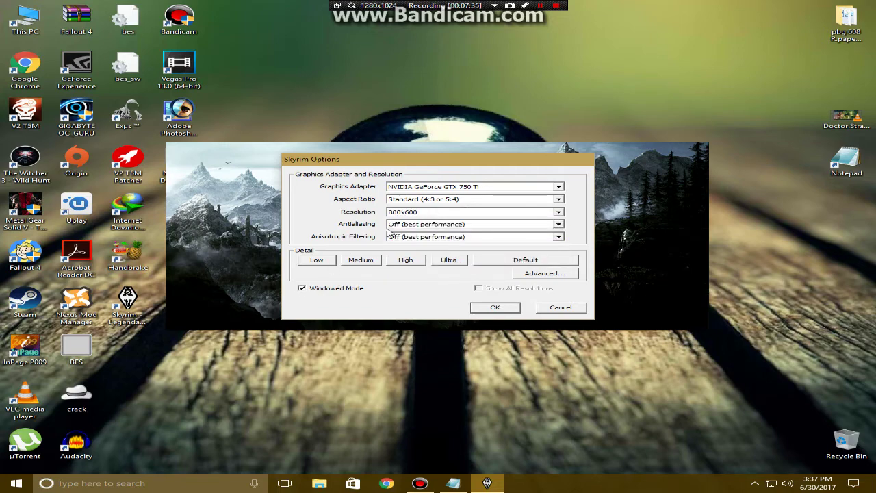
Step: Switch to Notepad, add a new line "AND BE SURE TO TURN OFF ANTI", and move the window partly clear of the Skyrim launcher
left_click(452, 483)
key("Return")
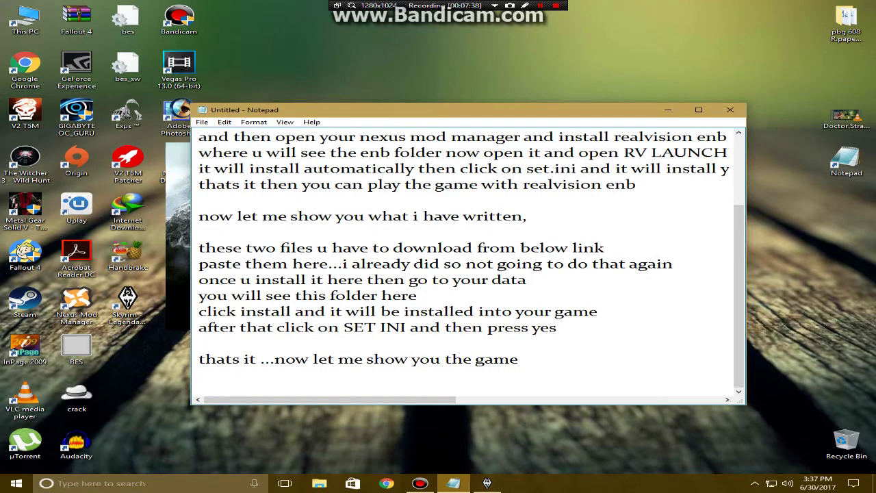
type("AND BE S")
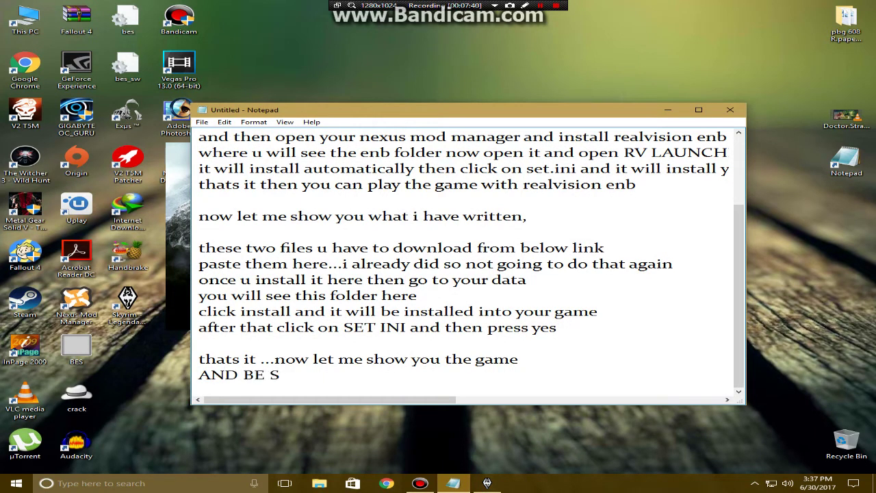
type("URE TO T")
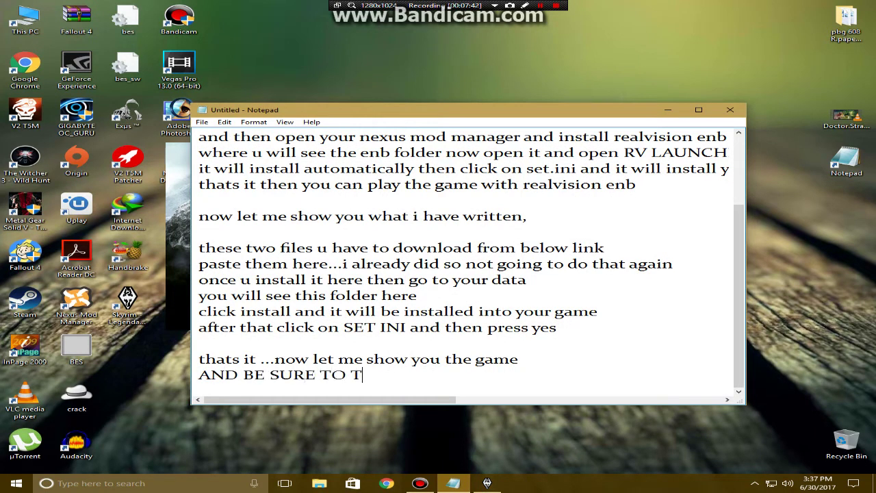
type("URN OFF")
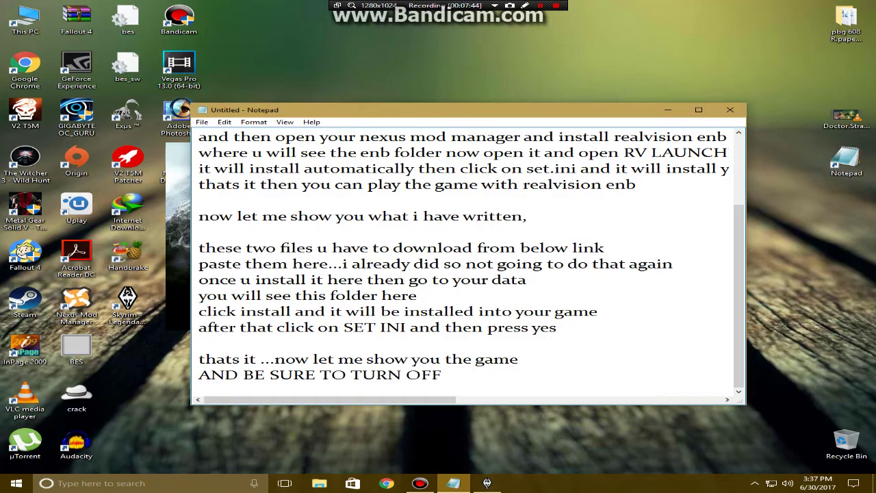
left_click_drag(479, 123, 565, 71)
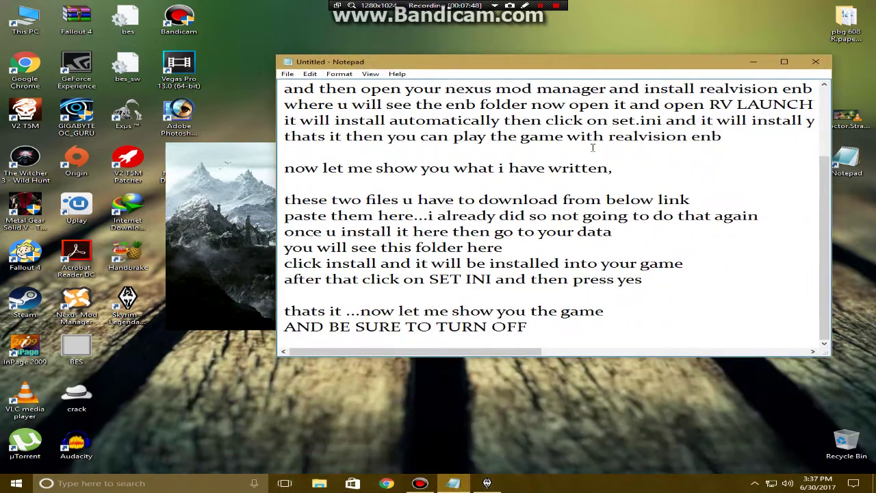
type("ANTI")
Step: Check the filtering setting names in Skyrim Options and complete the notes line with "ALIASING AND ANISOTRPOIC.."
left_click(209, 156)
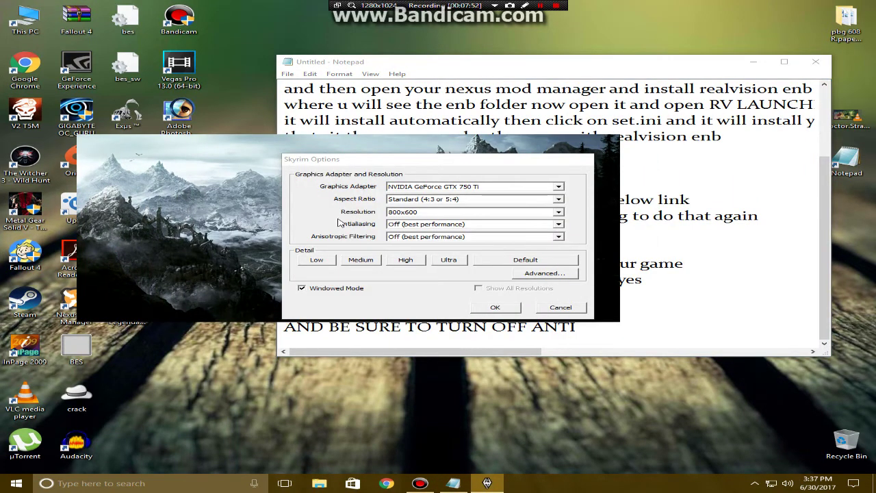
left_click(633, 295)
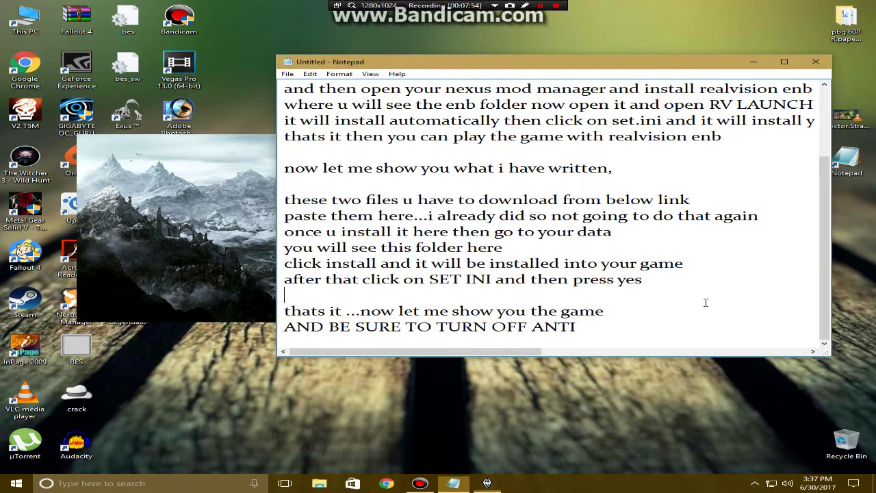
left_click(671, 324)
type("ALIASING")
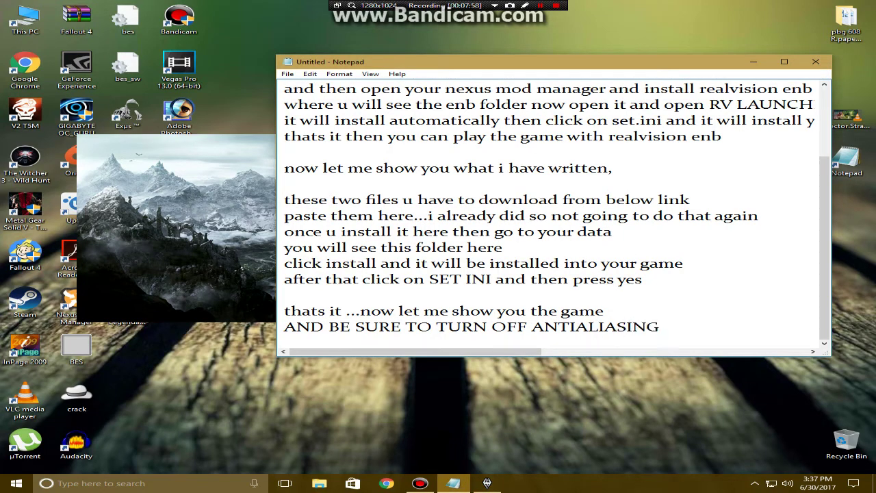
type(" AND ANI")
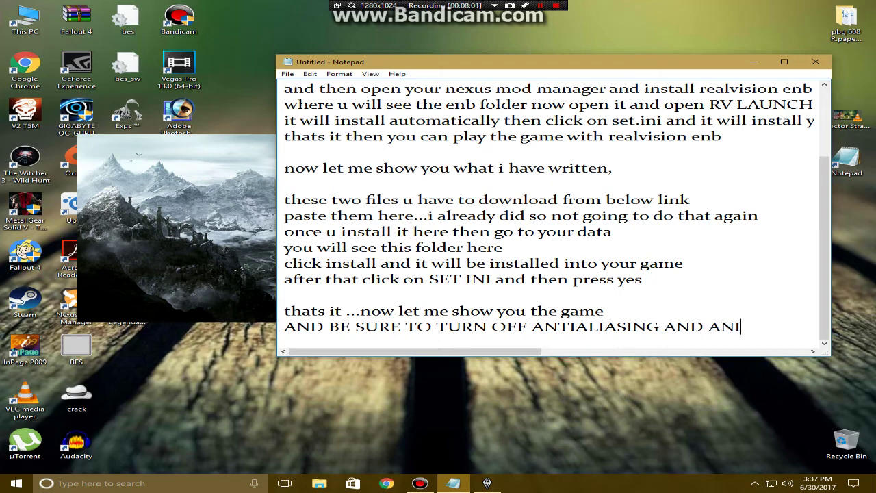
left_click(171, 203)
left_click(644, 276)
type("SOTRPOIC")
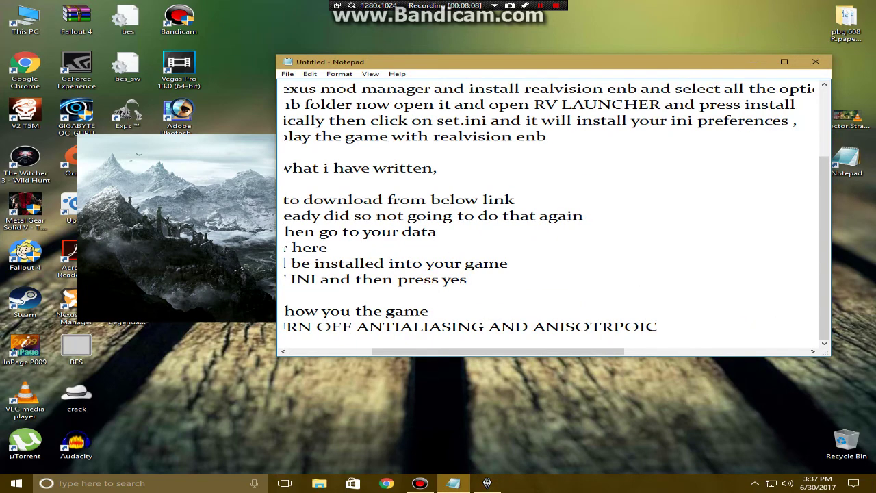
type("..")
Step: Minimize Notepad, accept the Skyrim Options settings, and launch the game
left_click(753, 62)
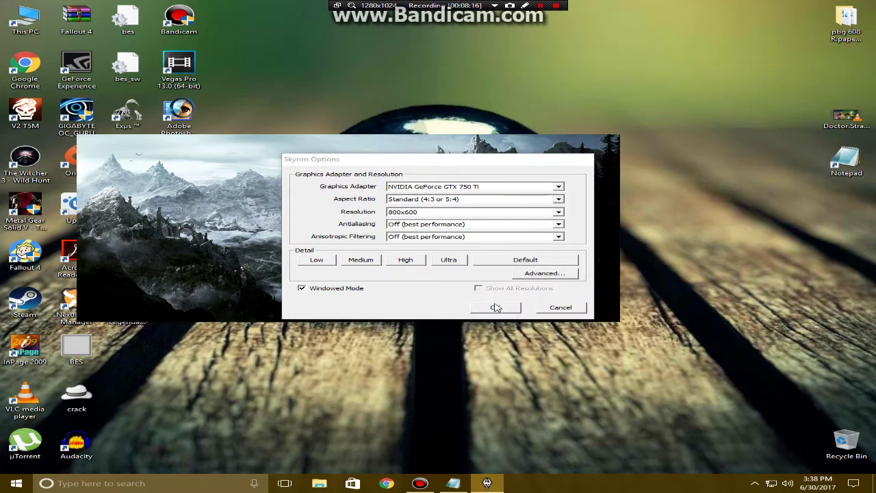
left_click(506, 321)
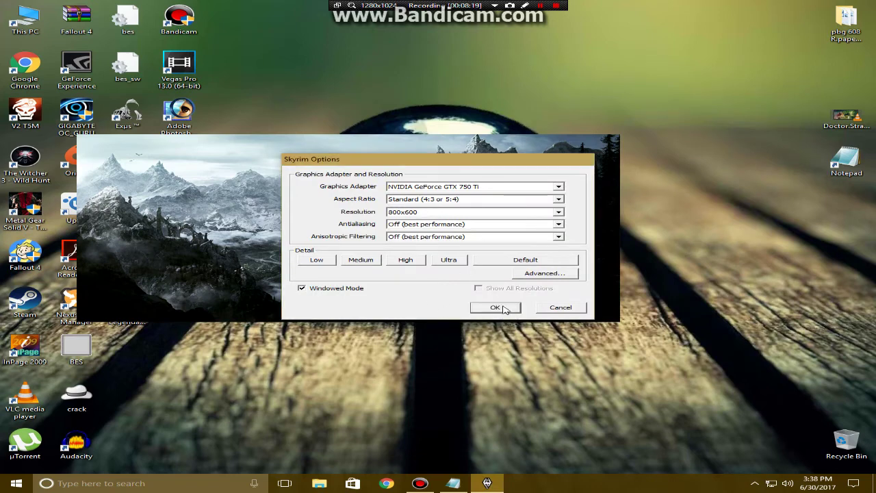
left_click(505, 308)
left_click(589, 200)
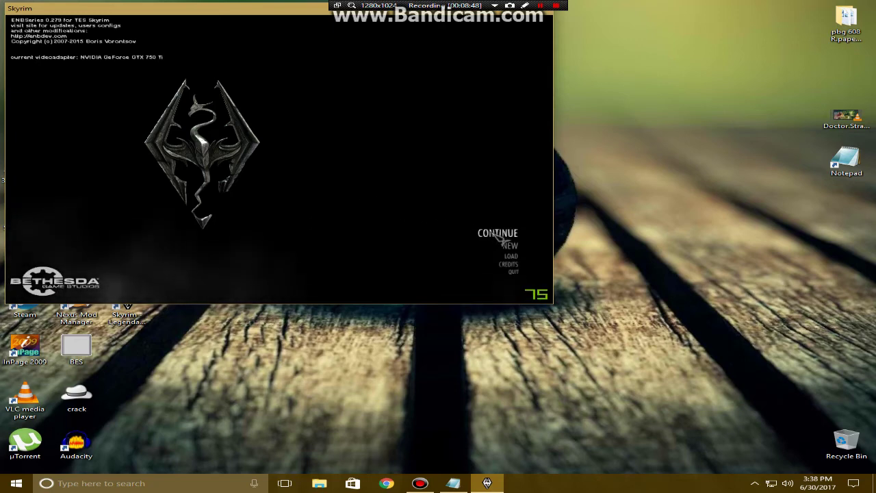
Step: Continue the most recent saved game and switch the character to third-person view
left_click(494, 232)
left_click(345, 280)
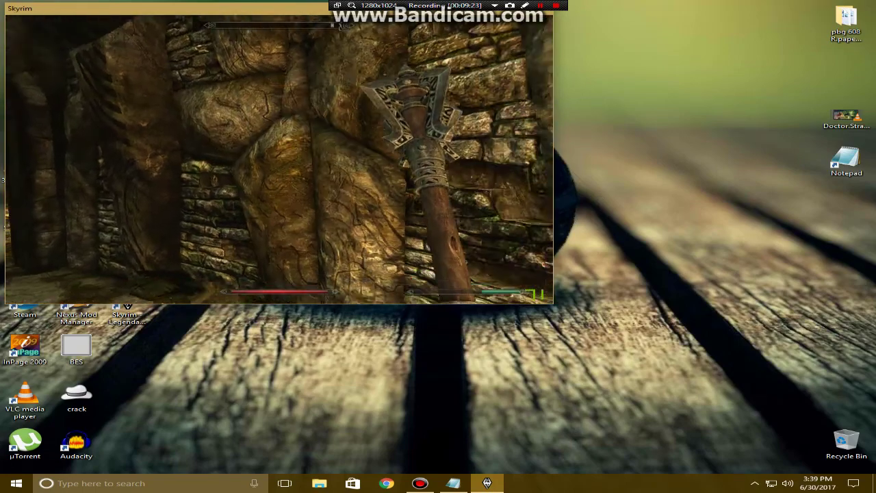
key("f")
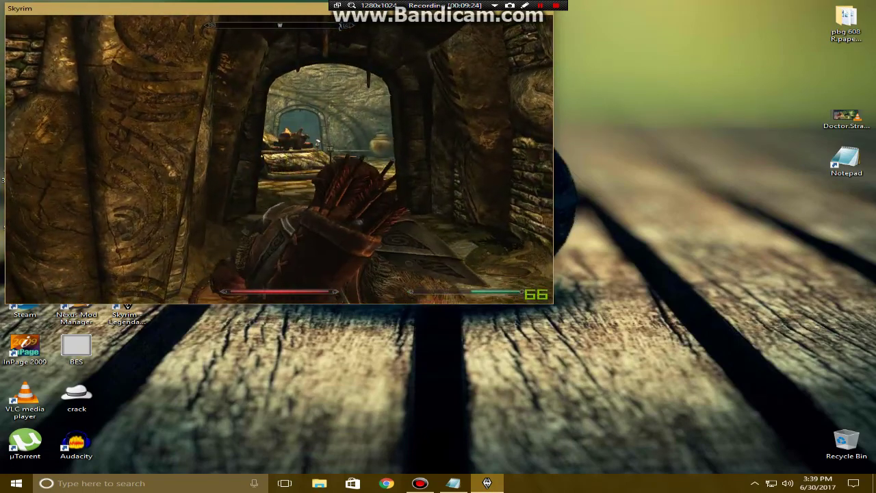